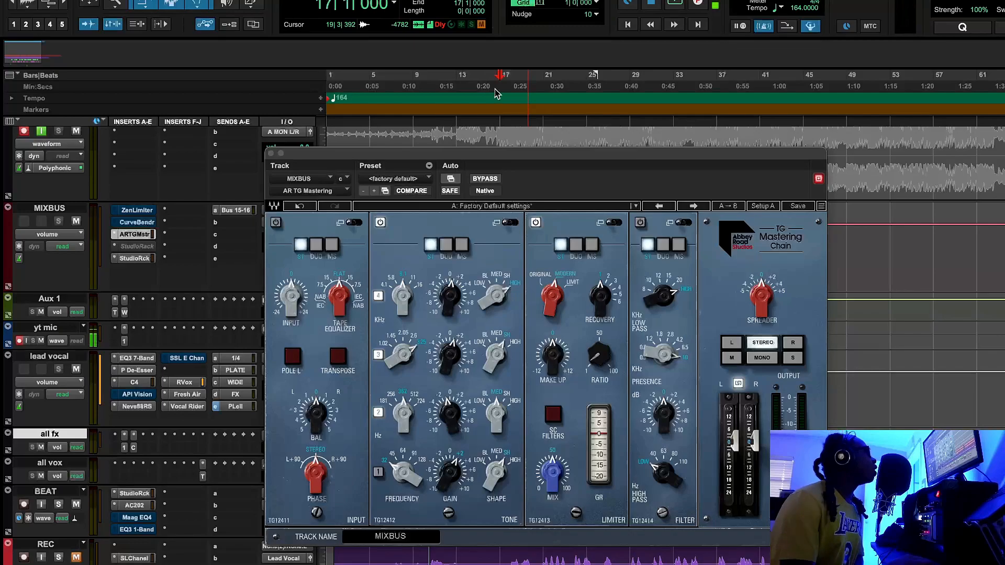
# Step: Play the mix from bar 15 and close the TG Mastering Chain window
pyautogui.click(481, 88)
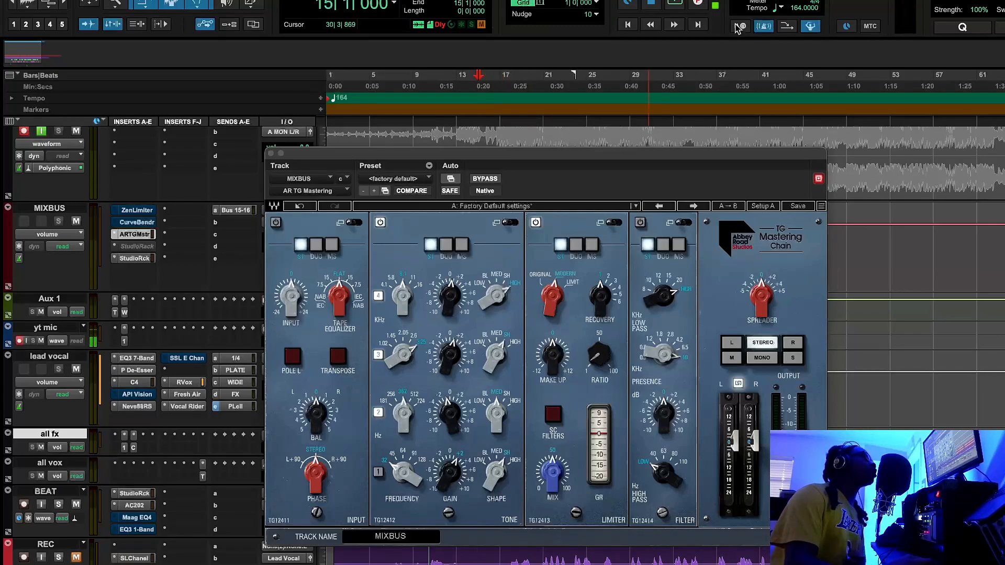
pyautogui.click(675, 4)
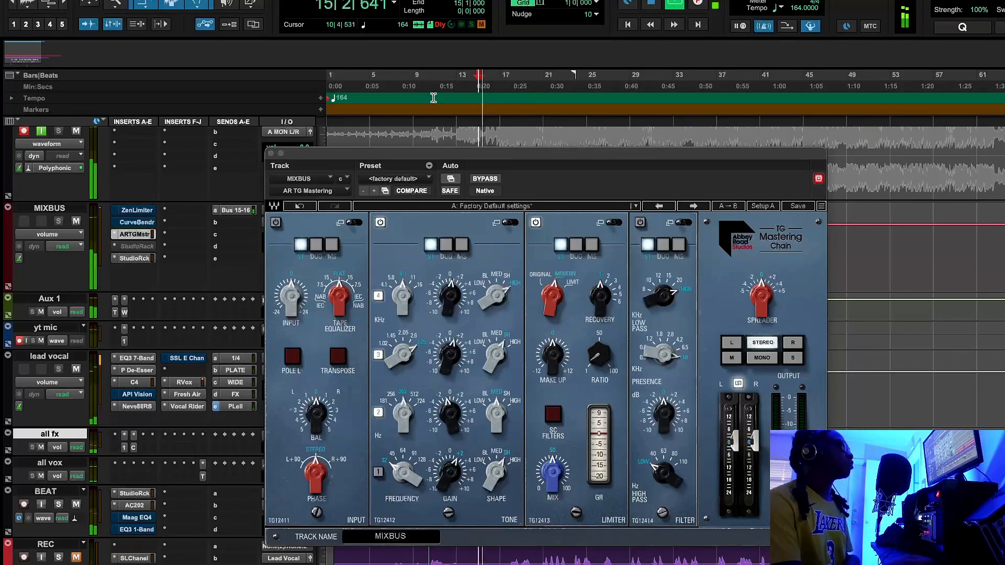
pyautogui.click(271, 154)
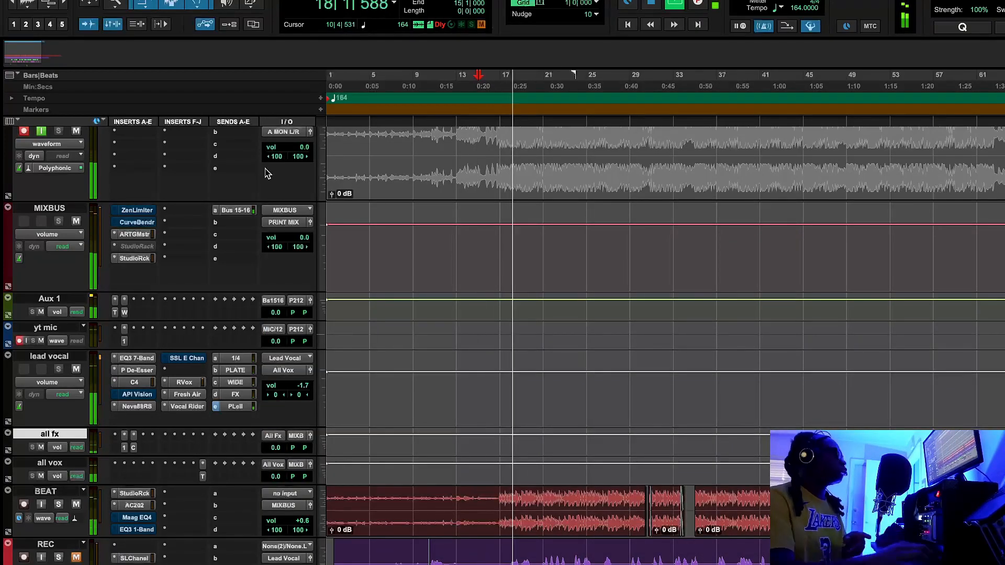
# Step: View the MIXBUS Zener Limiter, Curve Bender and TG Mastering Chain inserts in turn during playback, and stop the playback
pyautogui.click(152, 210)
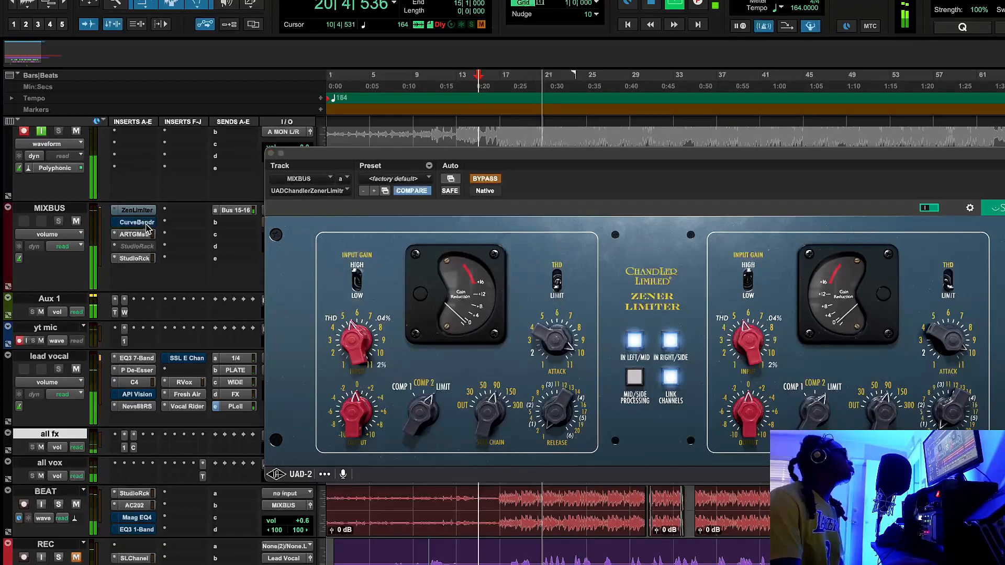
pyautogui.click(146, 222)
pyautogui.click(147, 224)
pyautogui.click(142, 234)
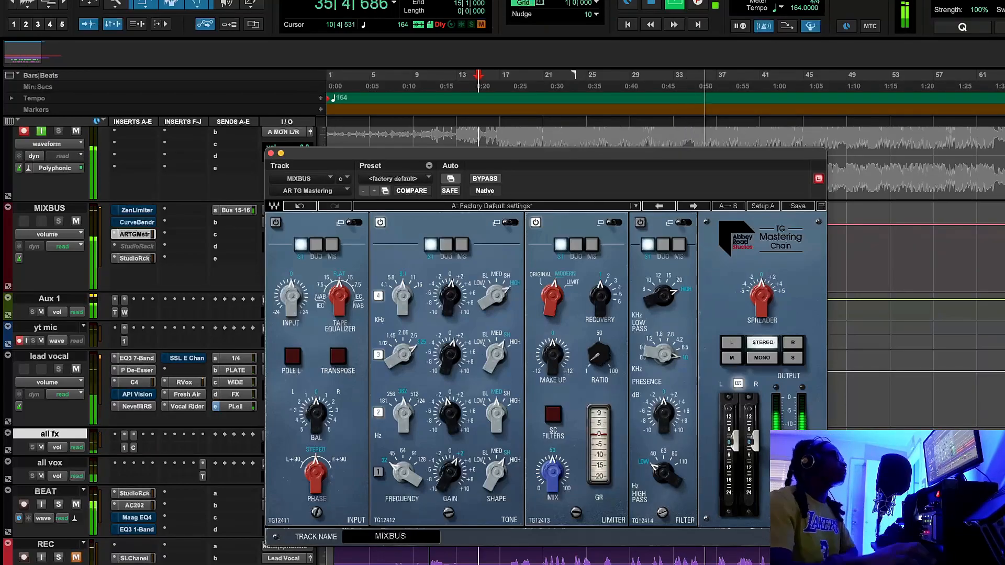
pyautogui.click(649, 4)
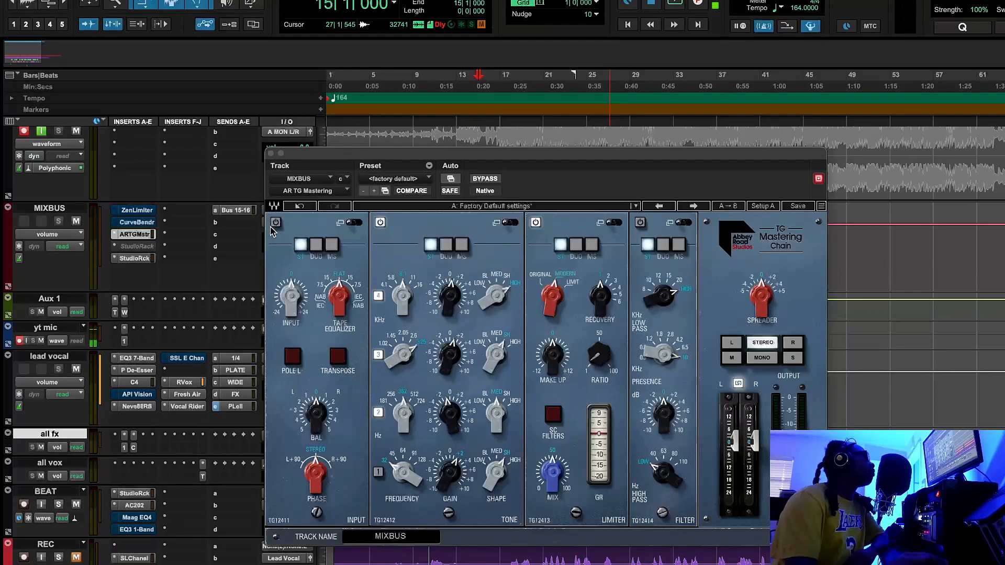
# Step: Inspect the Zener Limiter settings on the MIXBUS track and close the plug-in
pyautogui.click(138, 210)
pyautogui.moveTo(492, 156); pyautogui.dragTo(355, 147)
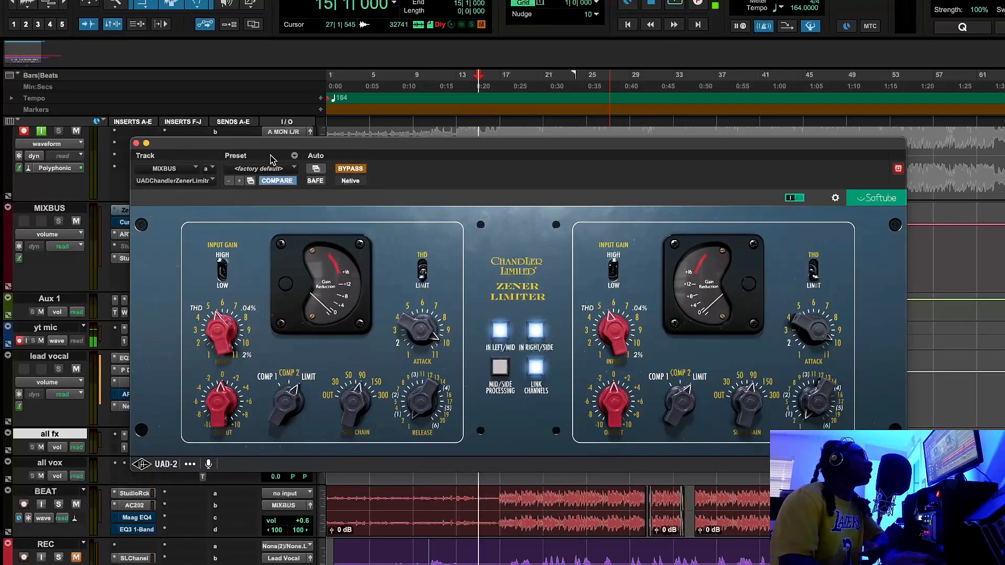
pyautogui.click(136, 143)
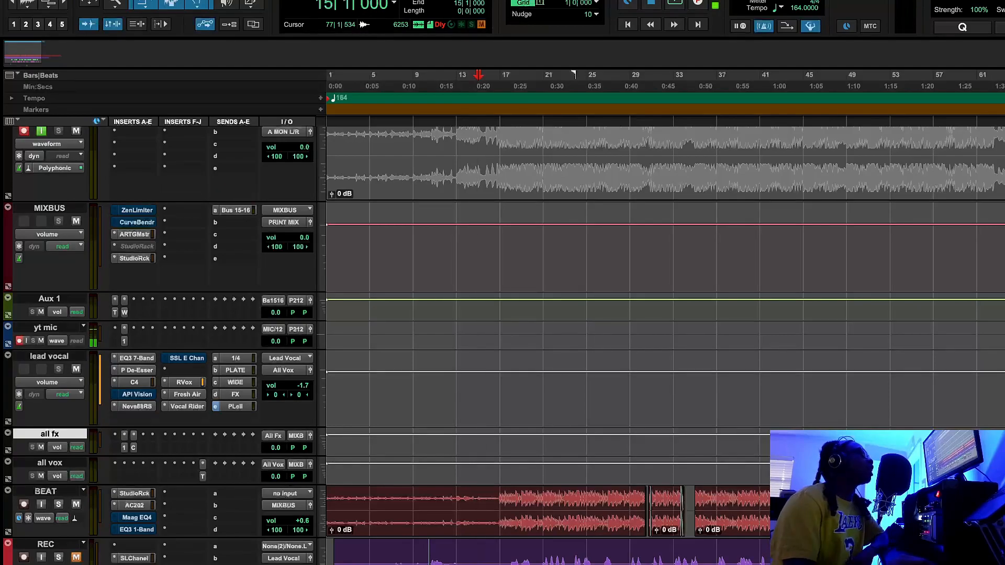
# Step: Look over the vocal and beat tracks, and recheck the Zener Limiter insert on MIXBUS
pyautogui.scroll(-5, 754, 176)
pyautogui.scroll(-1, 504, 345)
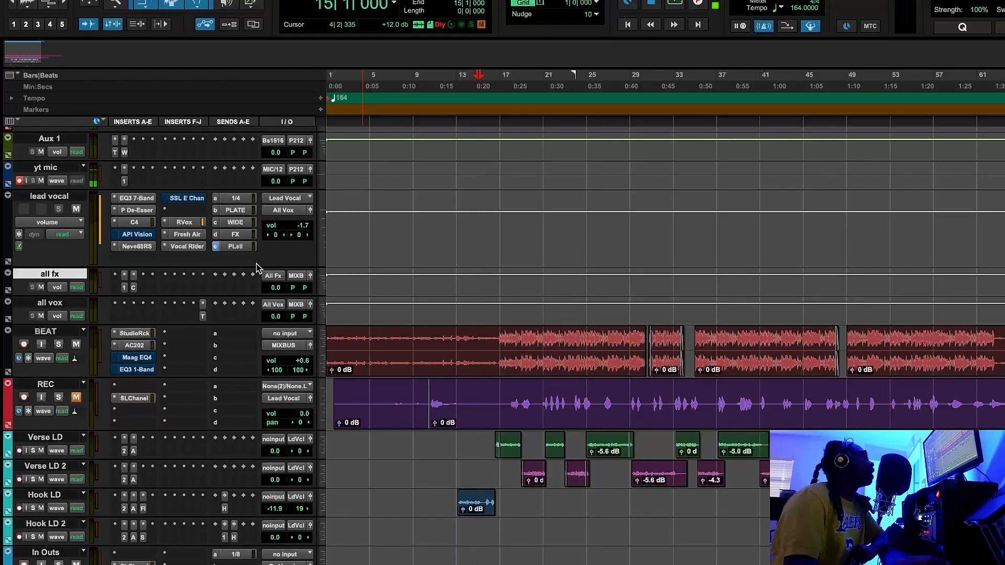
pyautogui.scroll(4, 262, 268)
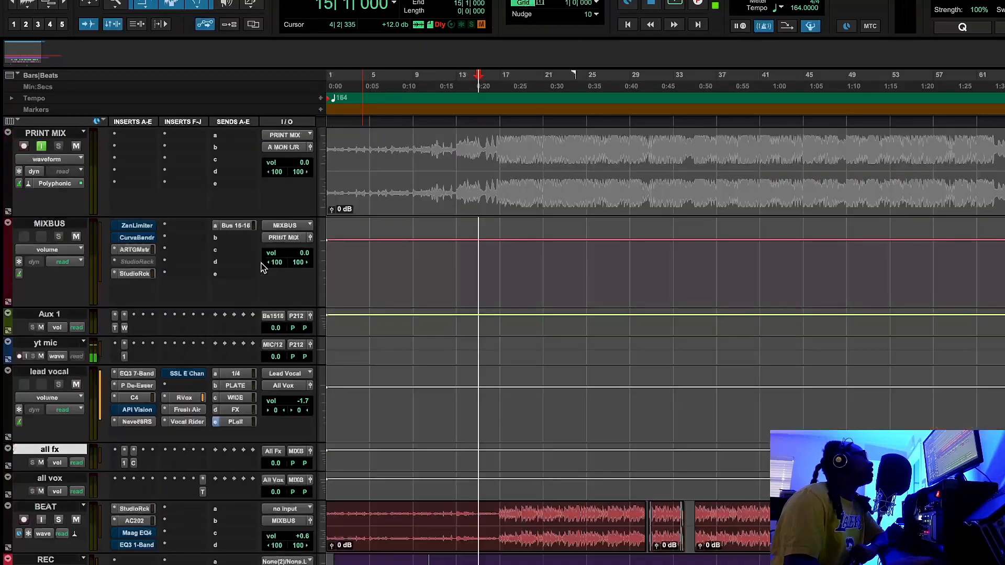
pyautogui.click(147, 226)
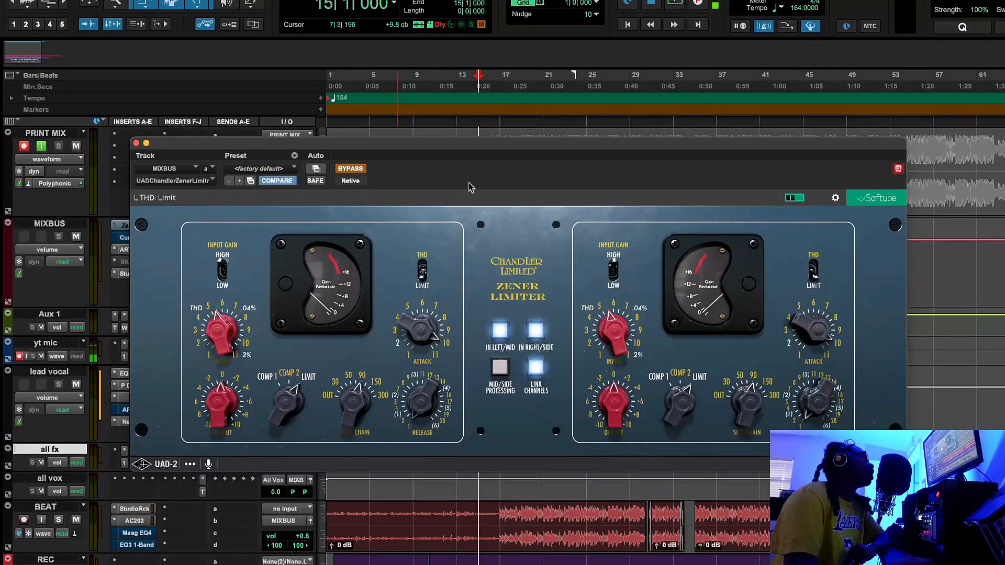
pyautogui.click(136, 143)
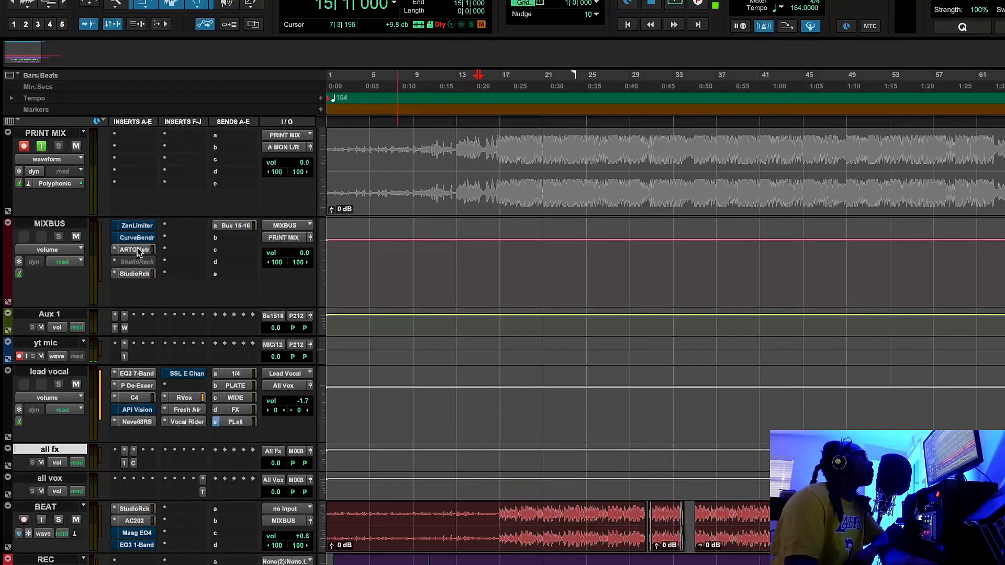
# Step: Open the TG Mastering Chain on MIXBUS and place its window clear of the insert list
pyautogui.click(145, 253)
pyautogui.moveTo(482, 149); pyautogui.dragTo(608, 145)
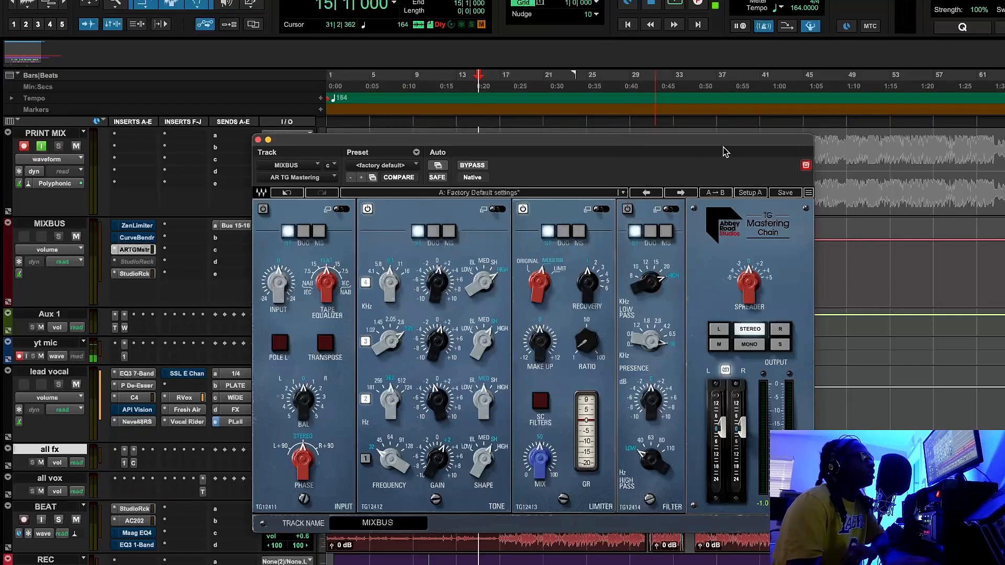
pyautogui.moveTo(628, 136); pyautogui.dragTo(699, 154)
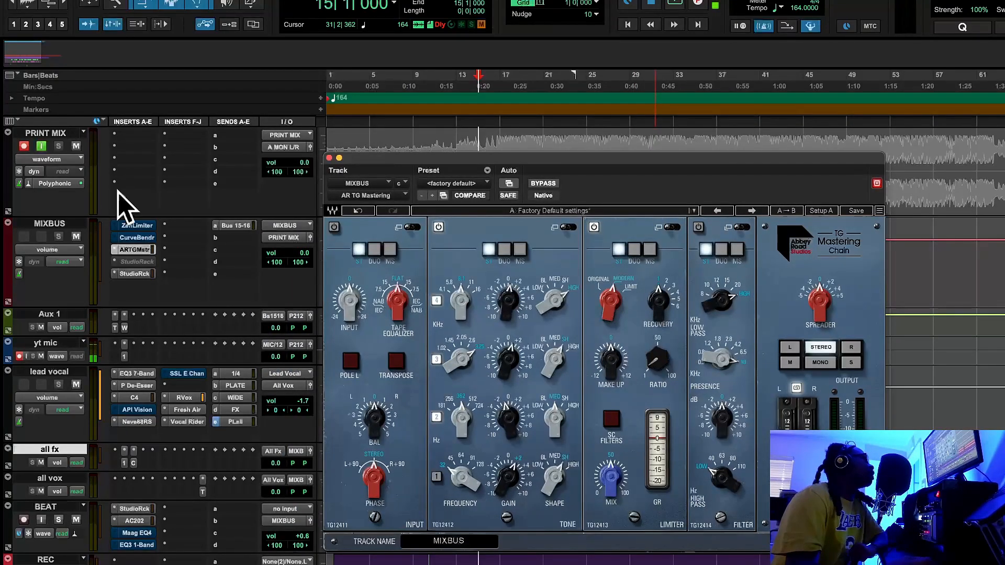
# Step: Review the MIXBUS Zener Limiter and Curve Bender, and examine the band 2 gain in the TG Mastering Chain's tone module
pyautogui.click(140, 226)
pyautogui.click(136, 238)
pyautogui.click(134, 249)
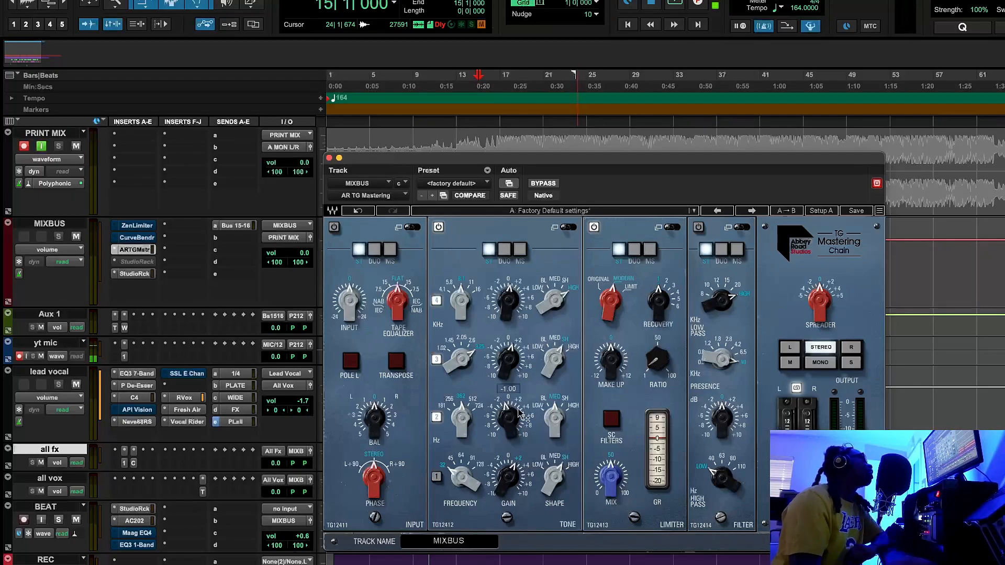
pyautogui.moveTo(517, 415)
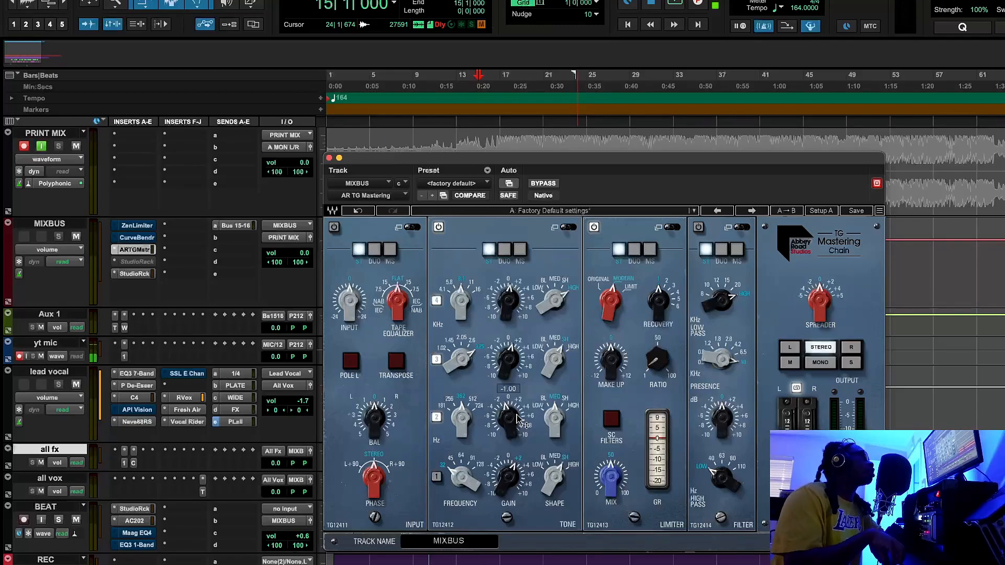
pyautogui.click(510, 421)
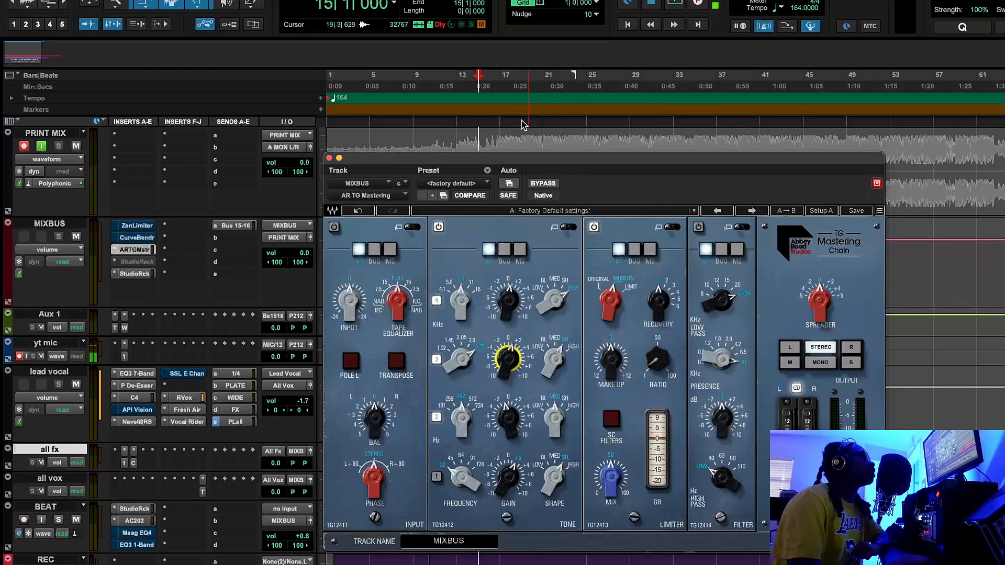
# Step: Play the mix from bar 16 and compare it with the TG Mastering Chain's tone module, limiter module and whole plug-in toggled on and off
pyautogui.click(492, 88)
pyautogui.click(676, 4)
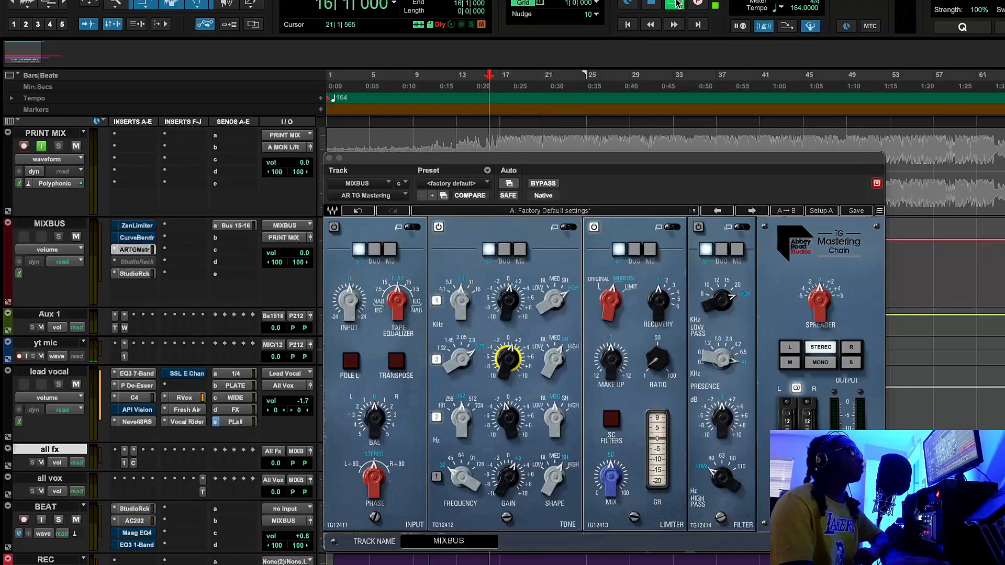
pyautogui.click(439, 228)
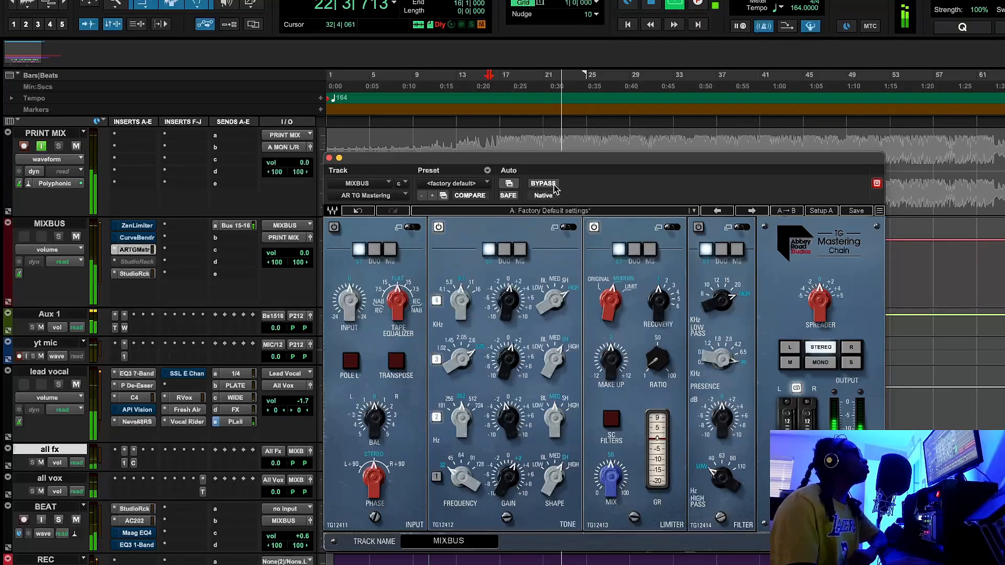
pyautogui.click(594, 228)
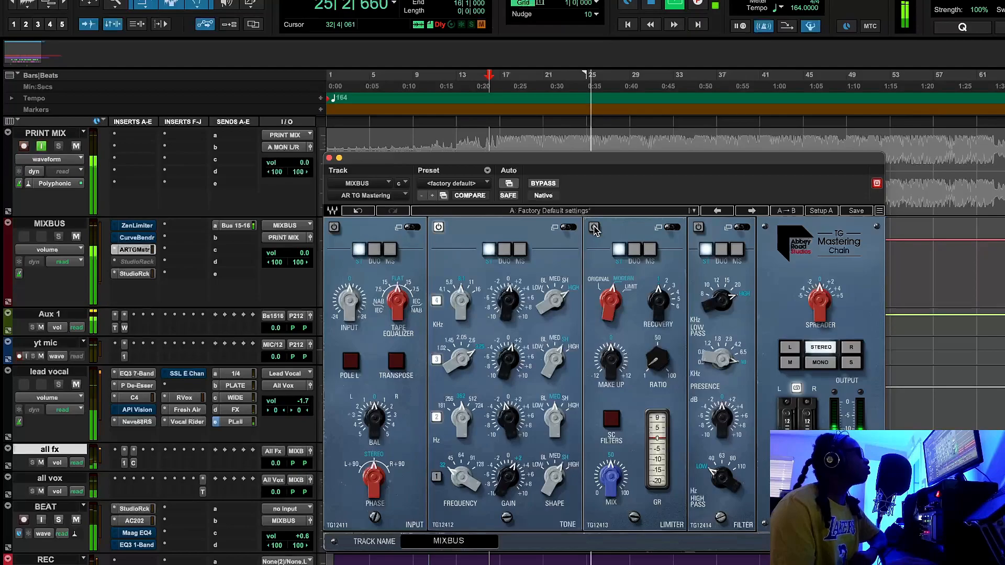
pyautogui.click(594, 227)
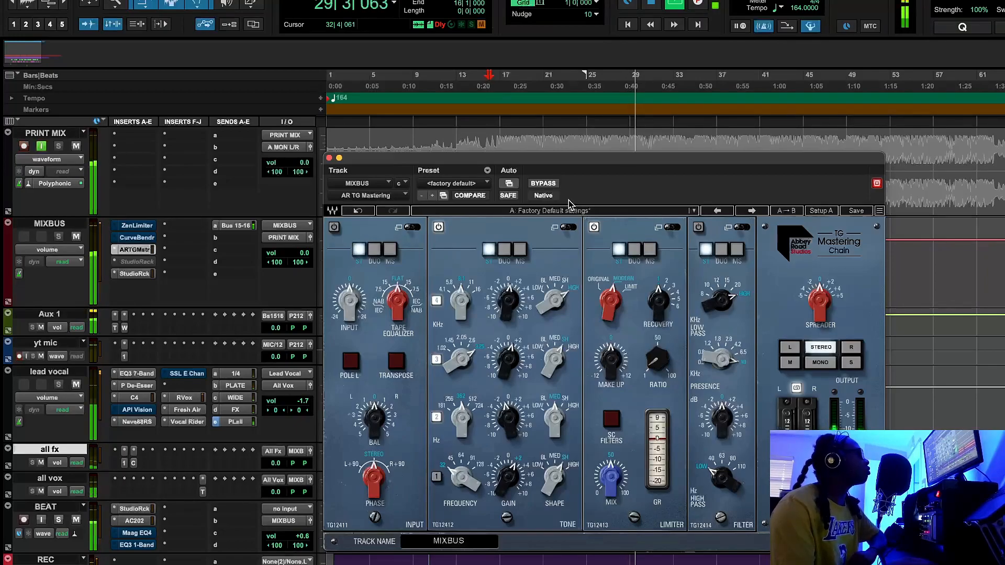
pyautogui.click(553, 186)
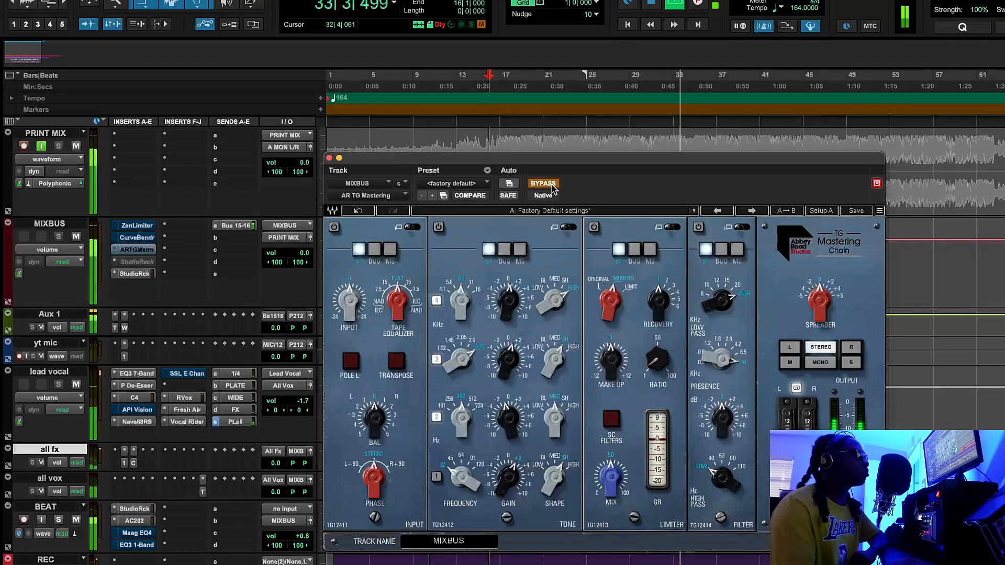
pyautogui.click(552, 187)
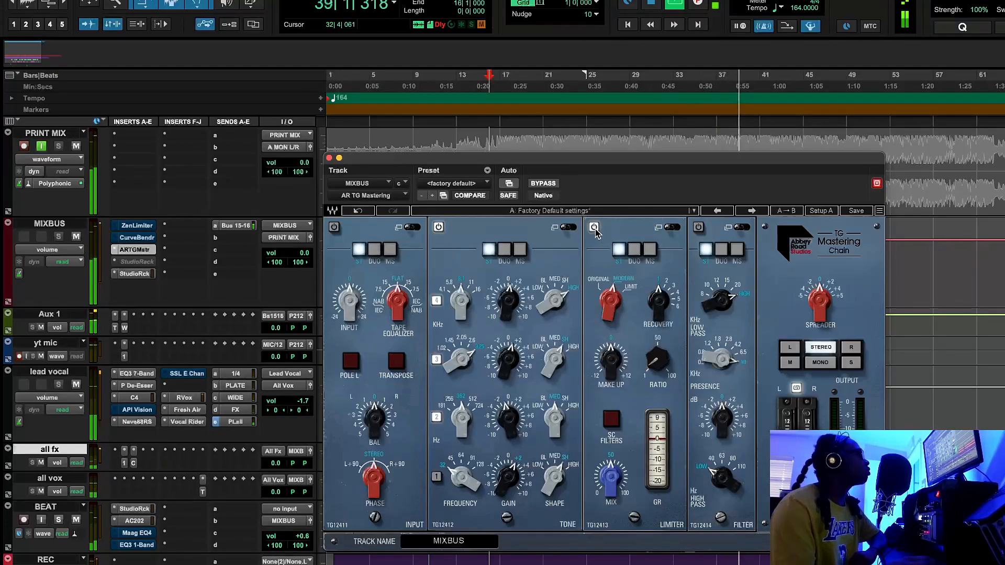
pyautogui.click(650, 4)
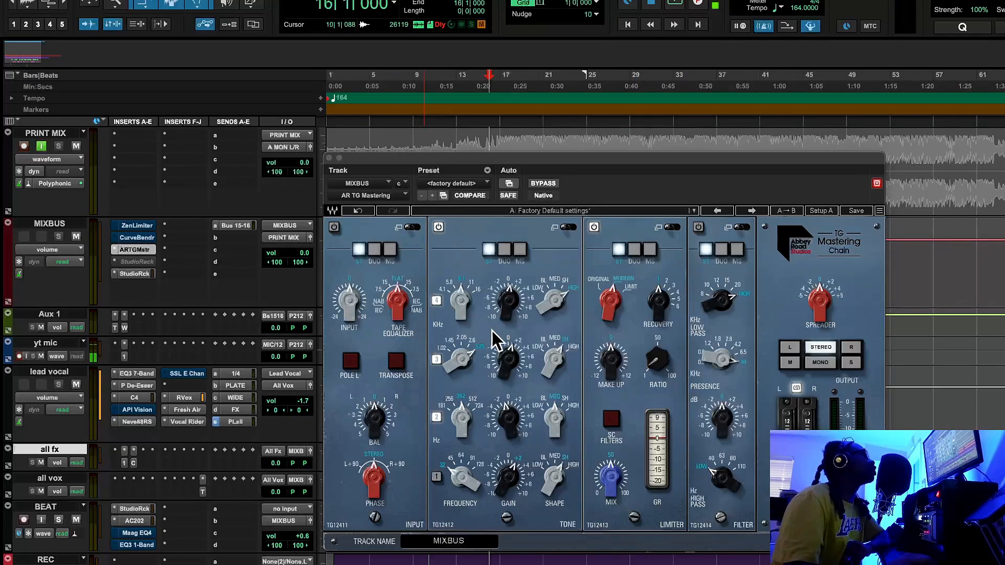
# Step: Check the tone module's band 3 frequency and gain, and compare the mix with the TG Mastering Chain bypassed and active from bar 22
pyautogui.click(461, 356)
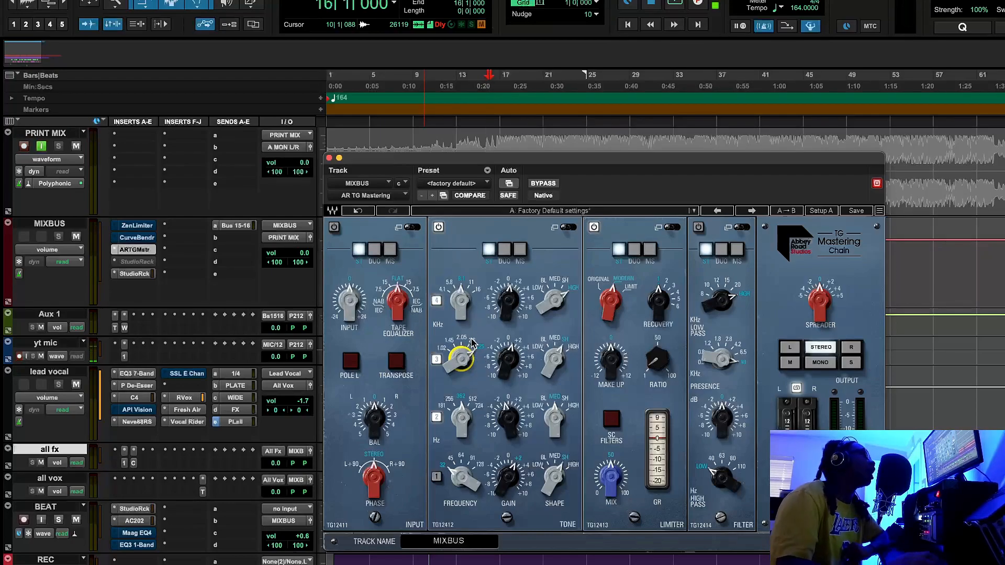
pyautogui.click(508, 359)
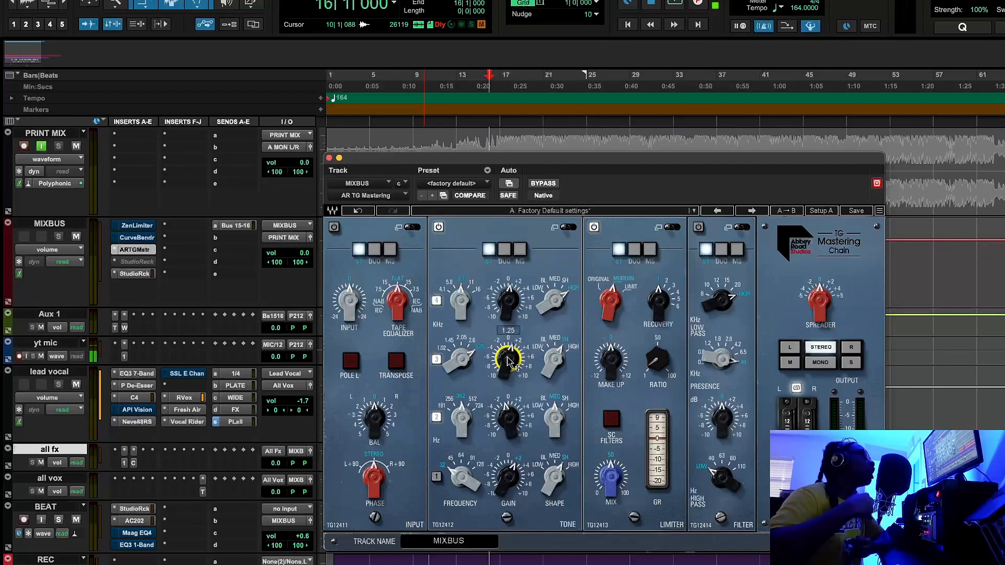
pyautogui.click(550, 92)
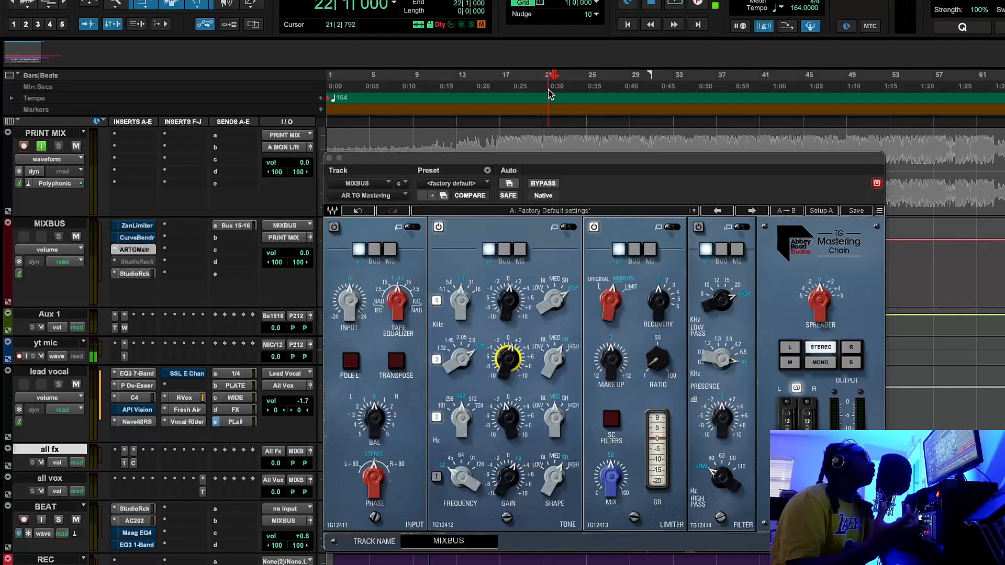
pyautogui.click(674, 4)
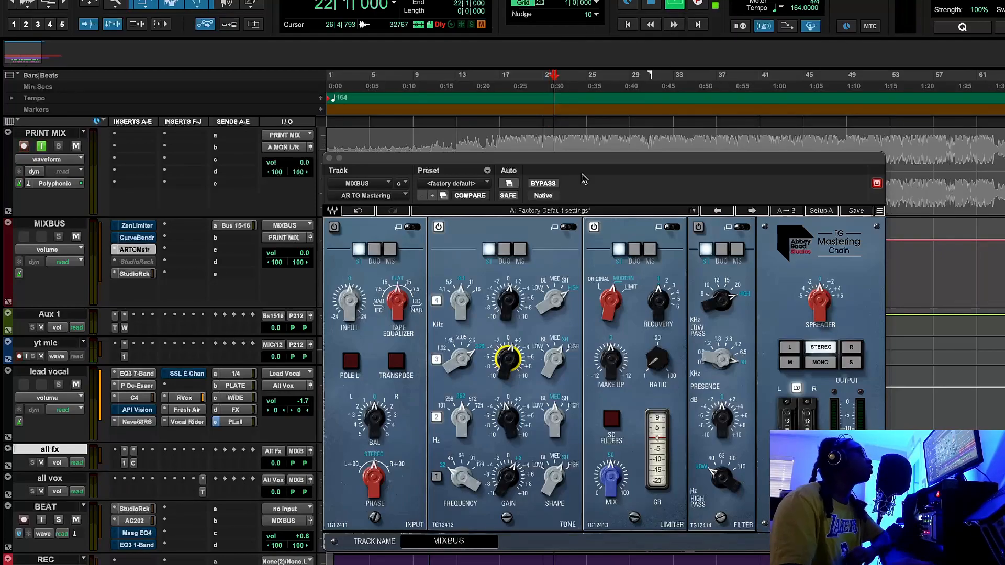
pyautogui.click(544, 183)
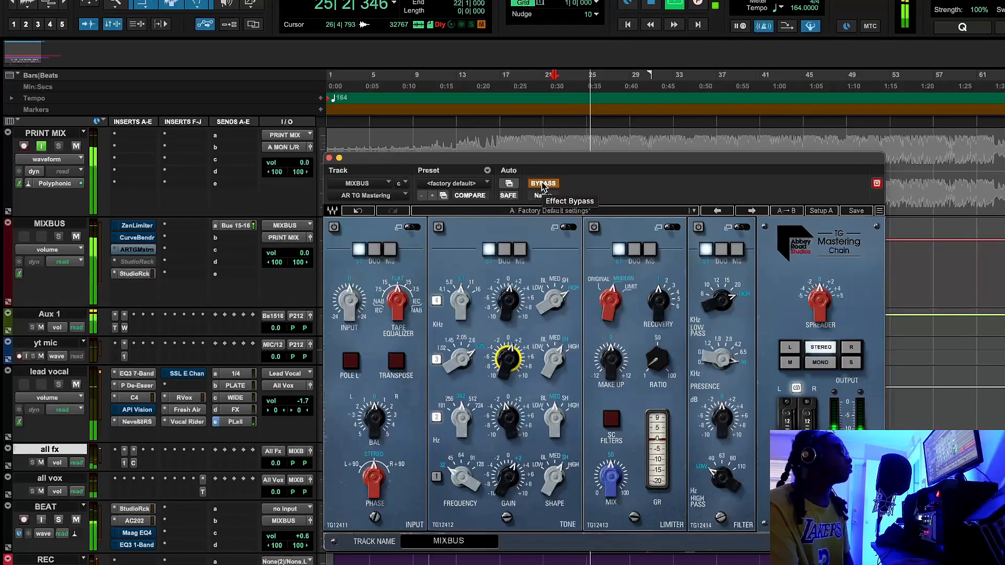
pyautogui.click(543, 184)
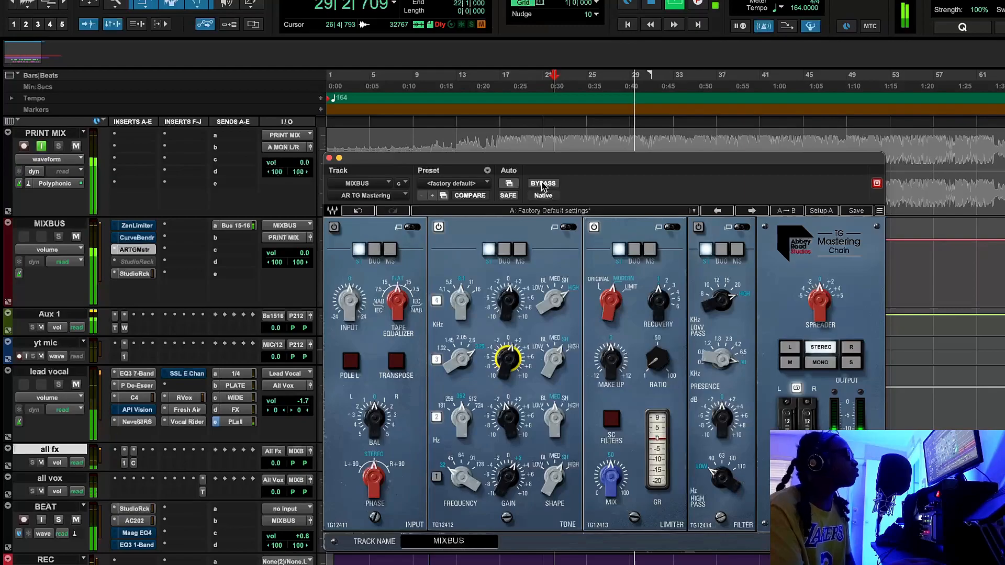
pyautogui.click(544, 184)
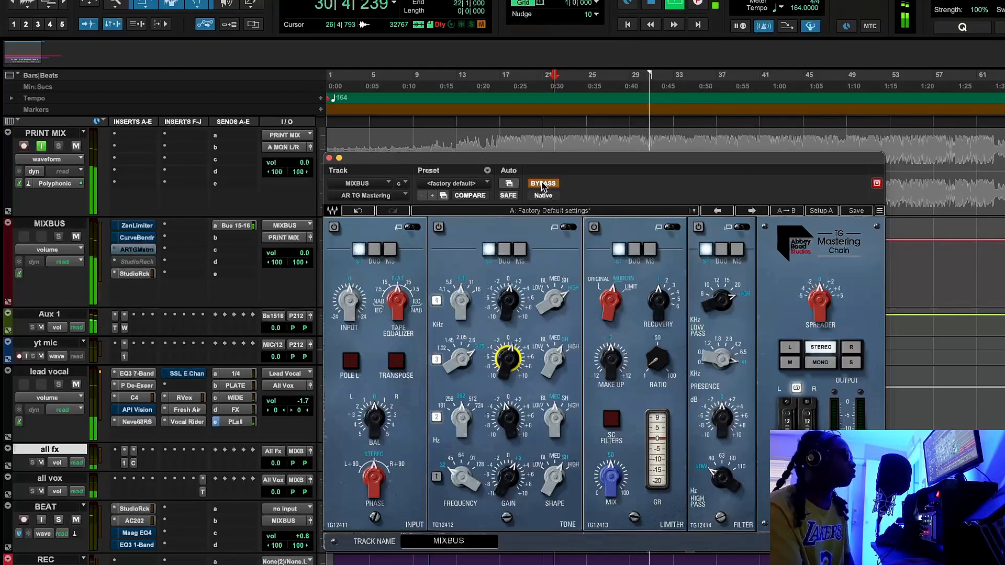
pyautogui.click(543, 185)
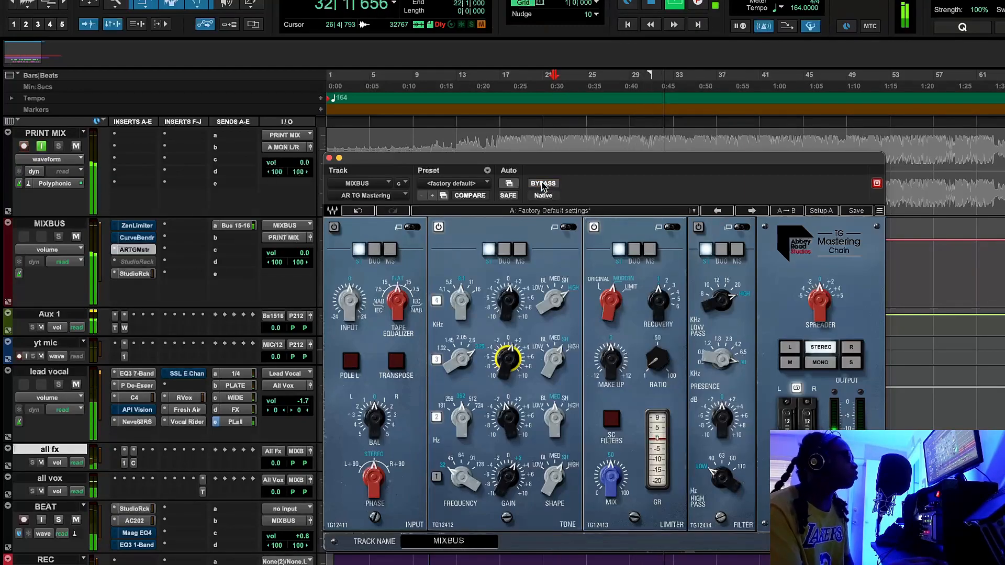
pyautogui.click(643, 5)
pyautogui.click(652, 5)
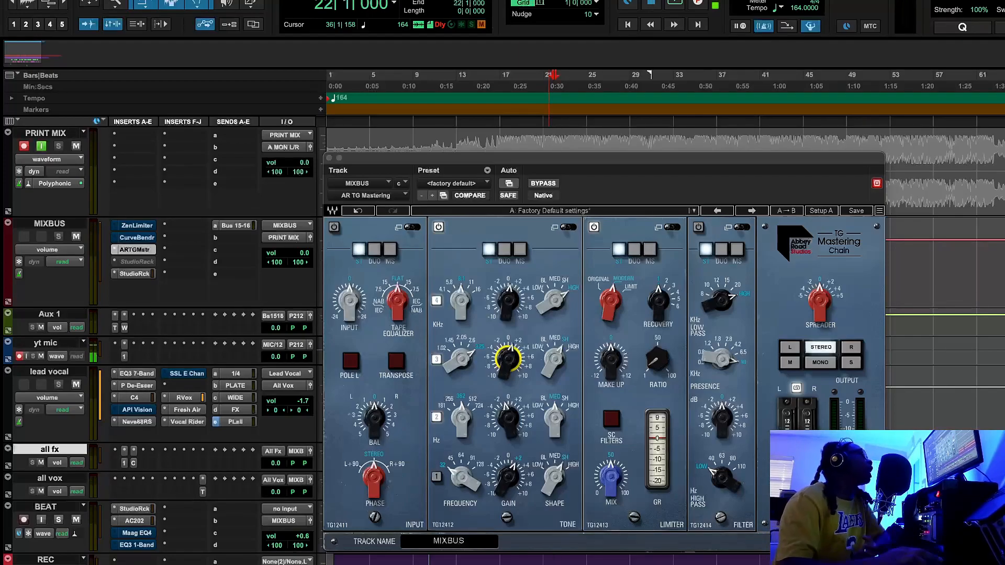
pyautogui.moveTo(642, 166); pyautogui.dragTo(788, 154)
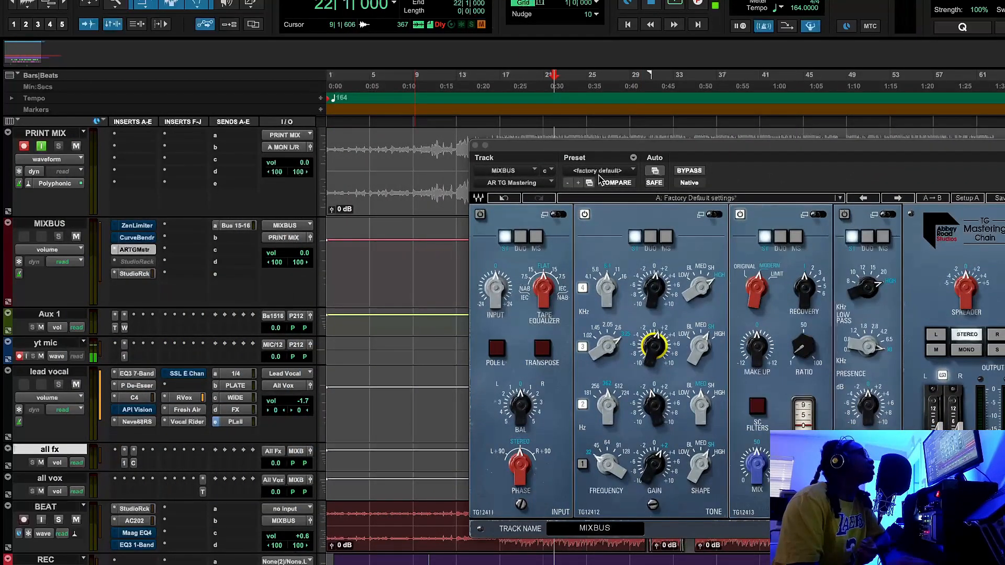
pyautogui.moveTo(628, 149); pyautogui.dragTo(482, 159)
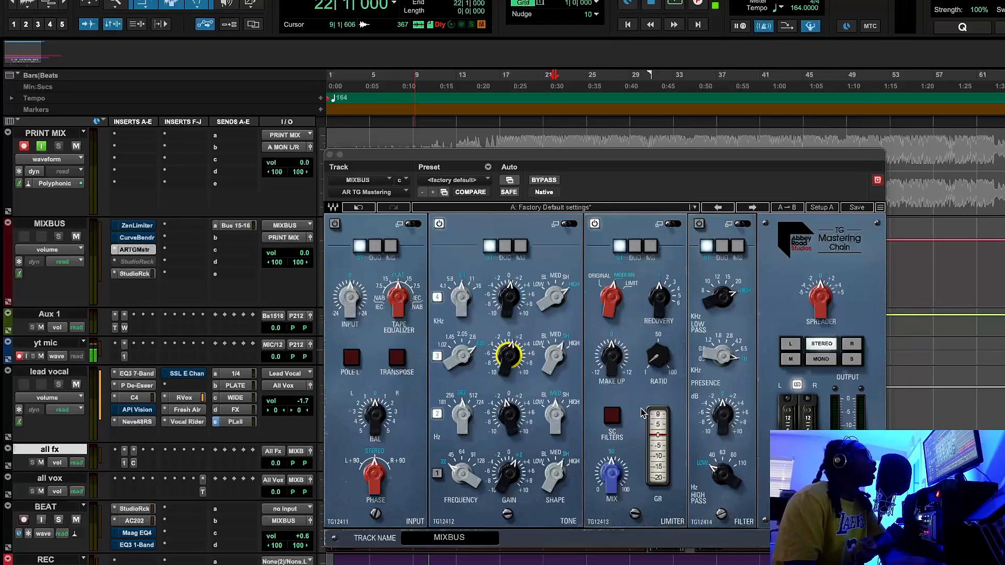
# Step: Check the mode, recovery and ratio in the TG Mastering Chain's limiter module, and close the plug-in window
pyautogui.click(612, 293)
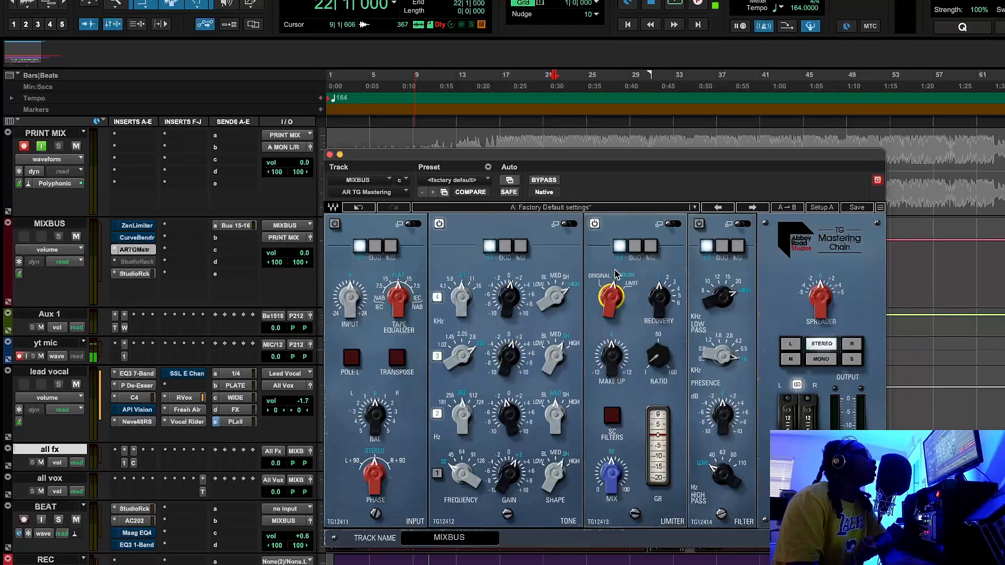
pyautogui.click(656, 302)
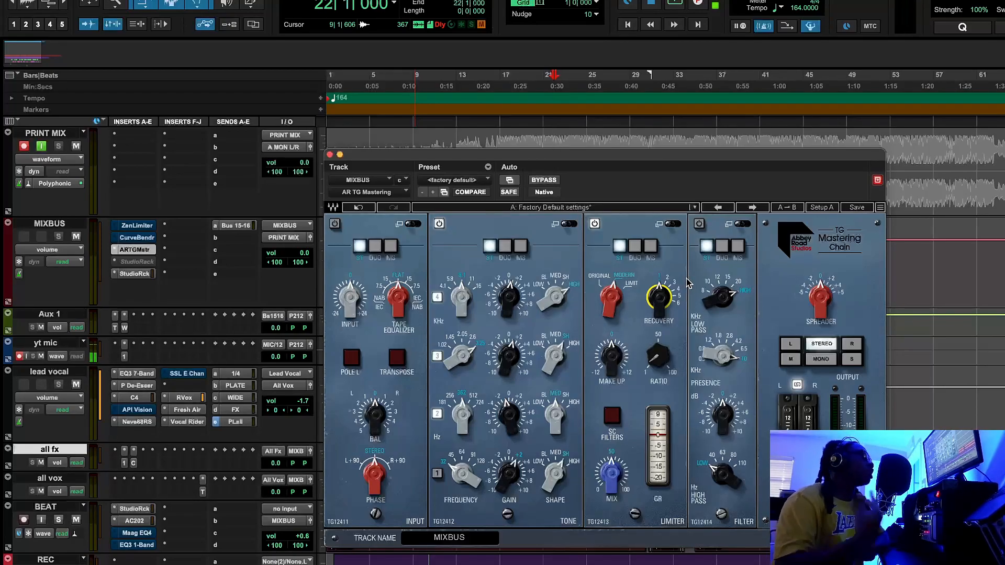
pyautogui.click(658, 356)
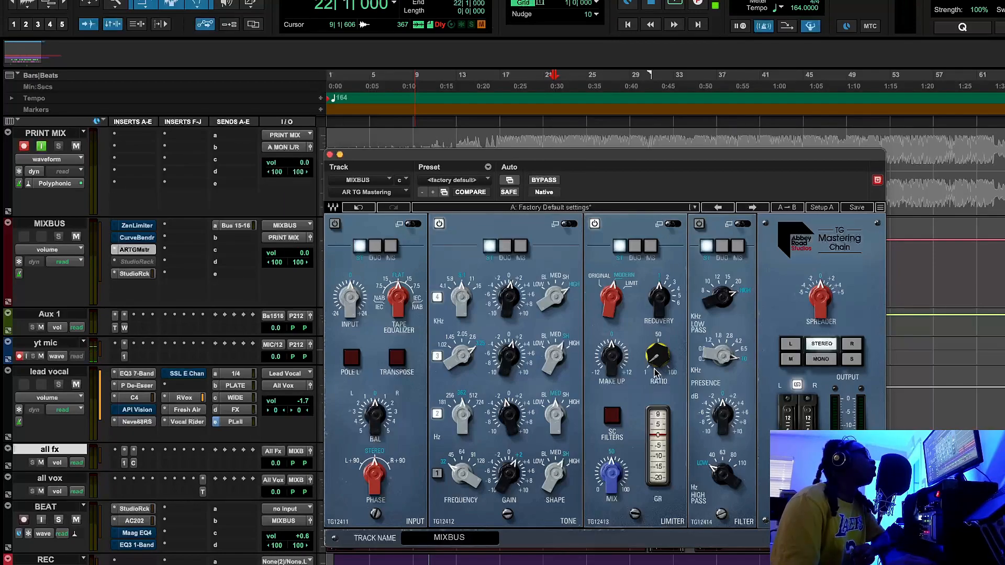
pyautogui.moveTo(659, 366)
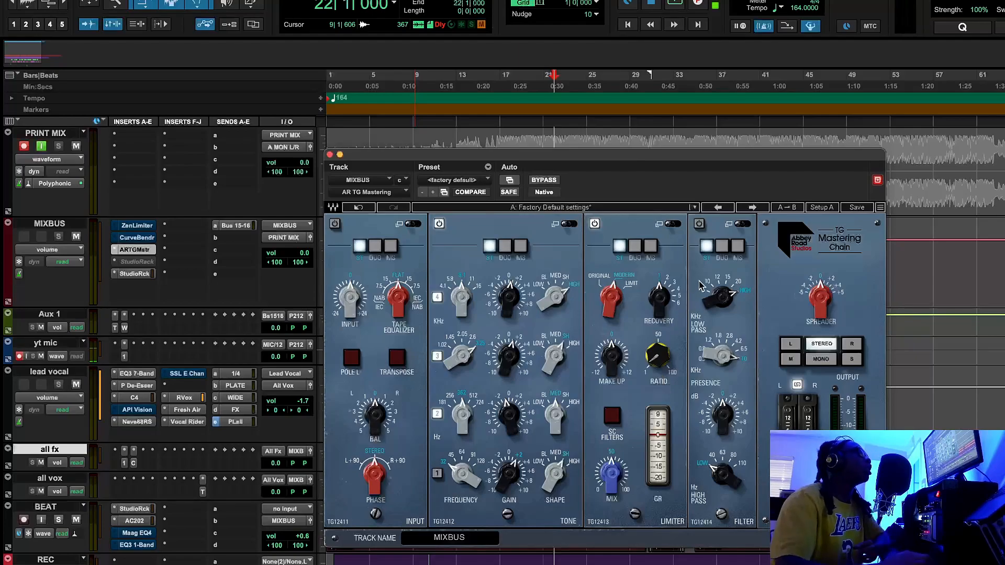
pyautogui.click(330, 155)
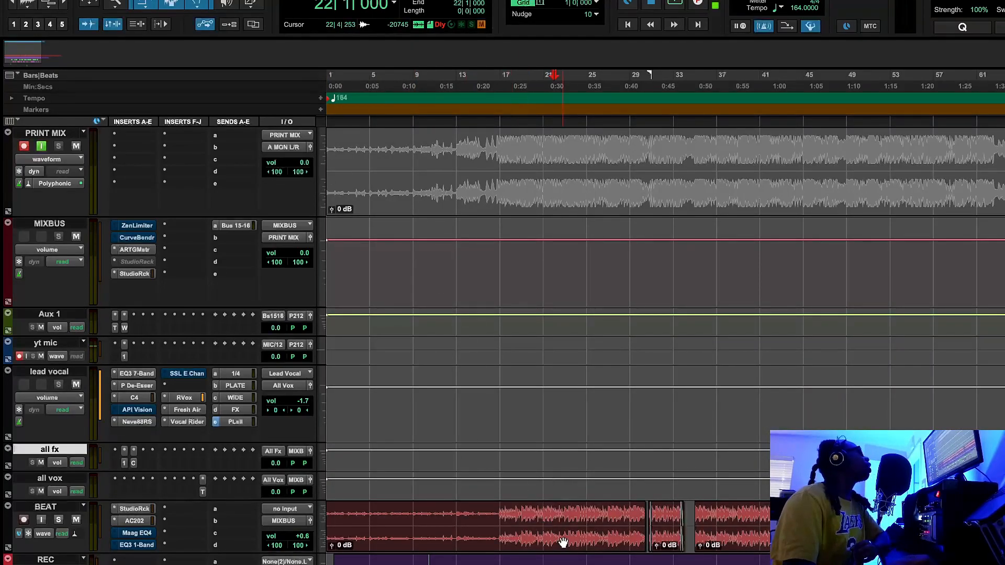
# Step: Zoom in on the timeline and set the playback start at bar 19 on the BEAT track
pyautogui.click(586, 518)
pyautogui.press('r')
pyautogui.press('t')
pyautogui.press('t')
pyautogui.press('t')
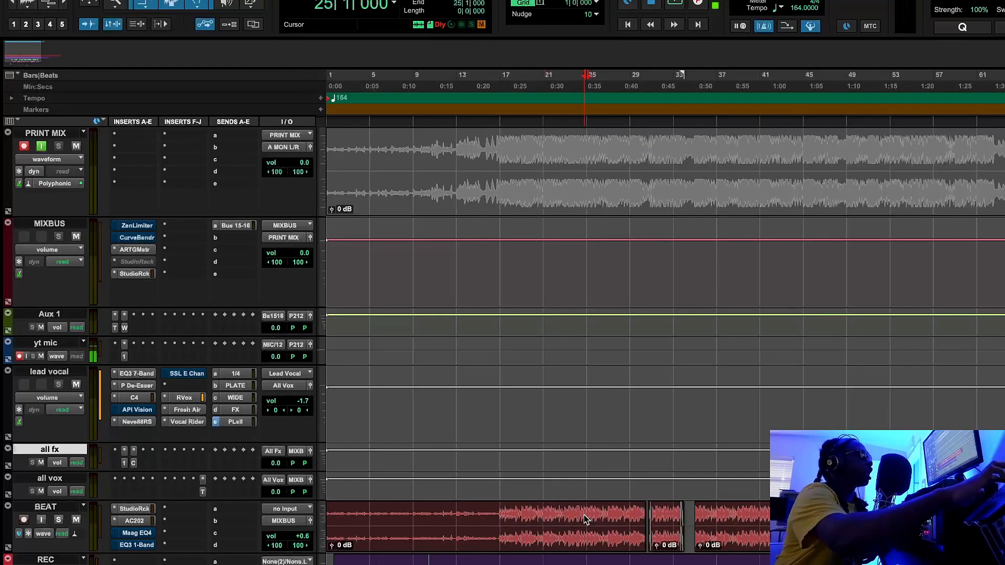
pyautogui.scroll(-4, 586, 519)
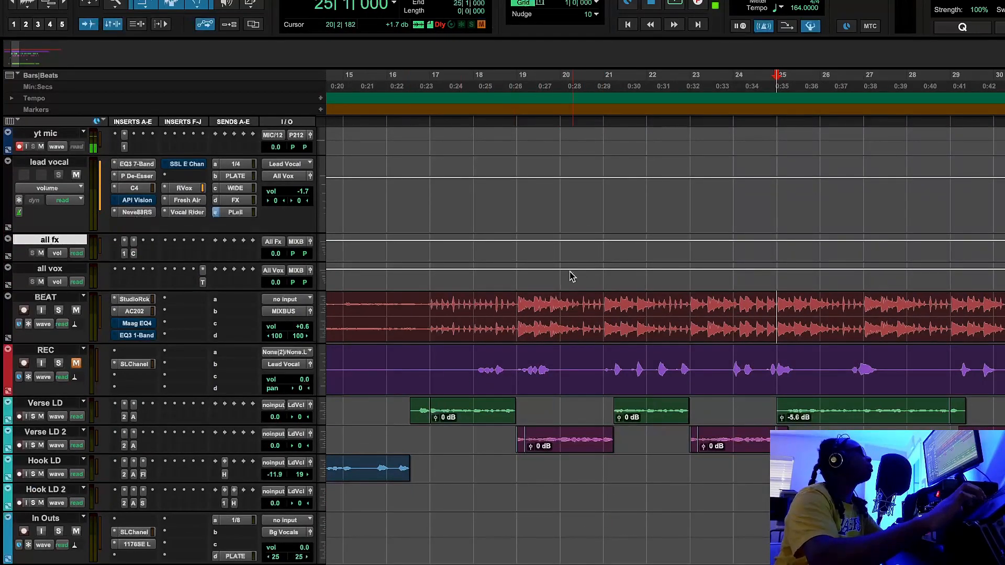
pyautogui.click(518, 305)
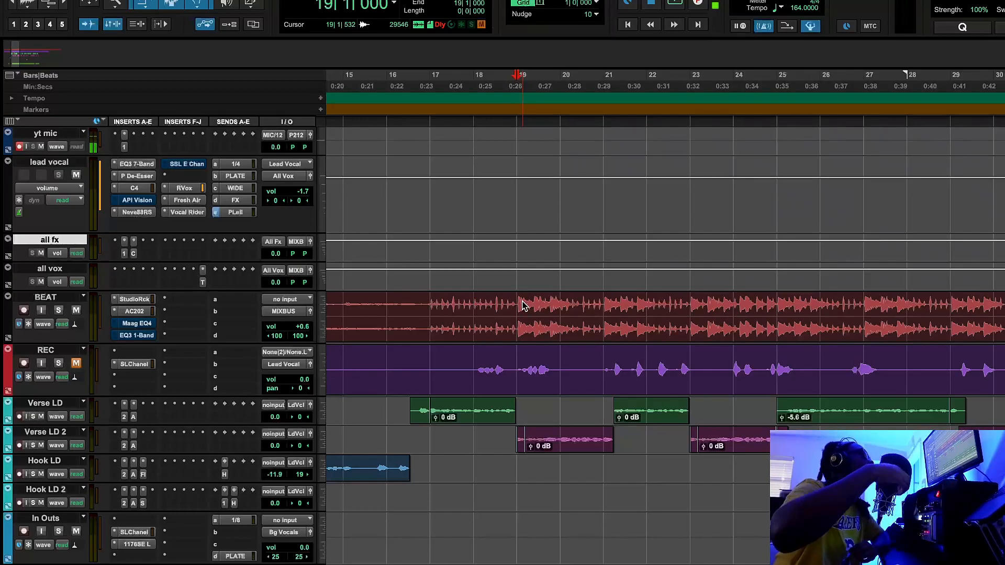
# Step: Bypass the TG Mastering Chain insert on MIXBUS
pyautogui.scroll(5, 522, 305)
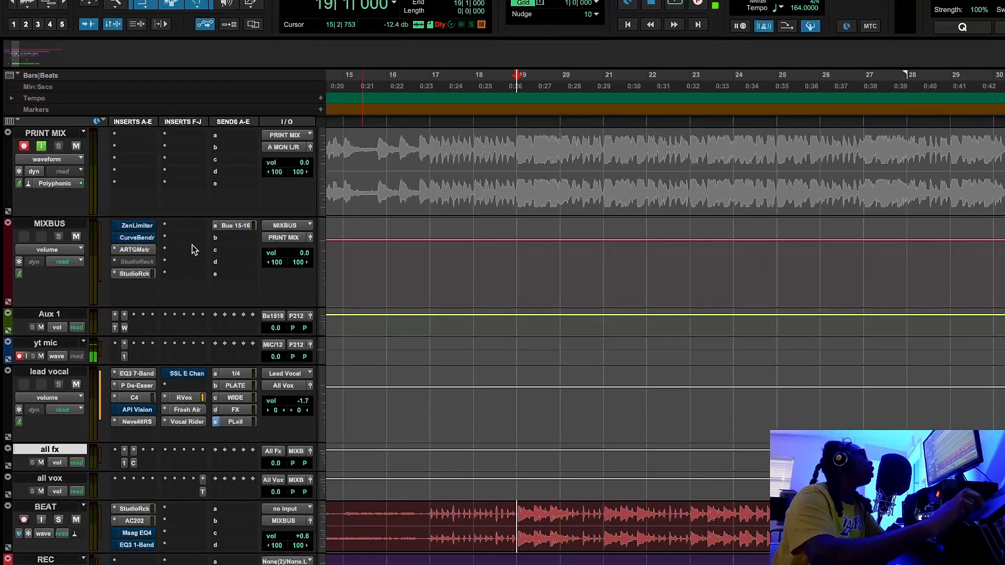
pyautogui.rightClick(126, 253)
pyautogui.click(138, 252)
# Step: Open the Zener Limiter on MIXBUS, take it out of bypass and move its window fully into view
pyautogui.click(148, 228)
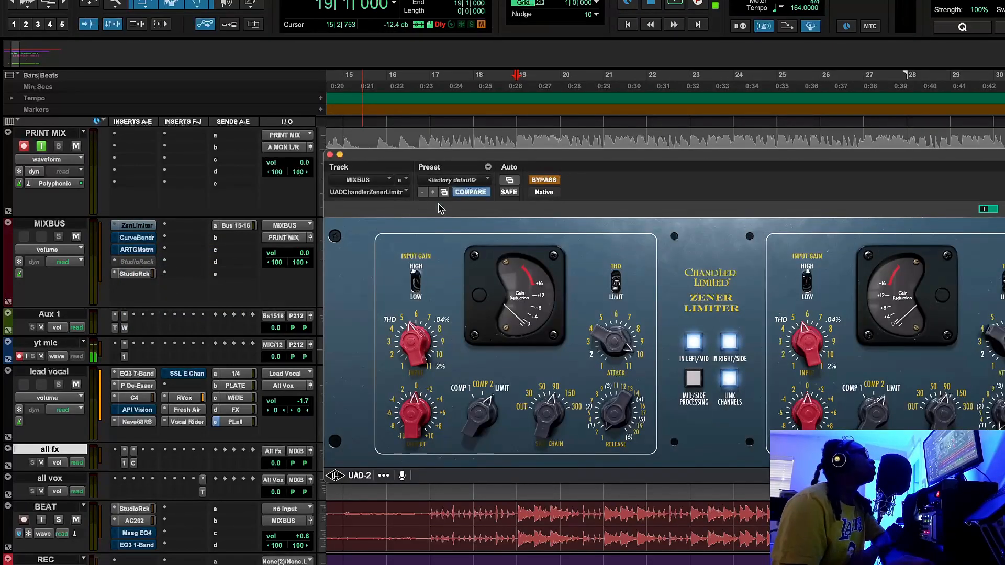
pyautogui.moveTo(578, 157); pyautogui.dragTo(526, 183)
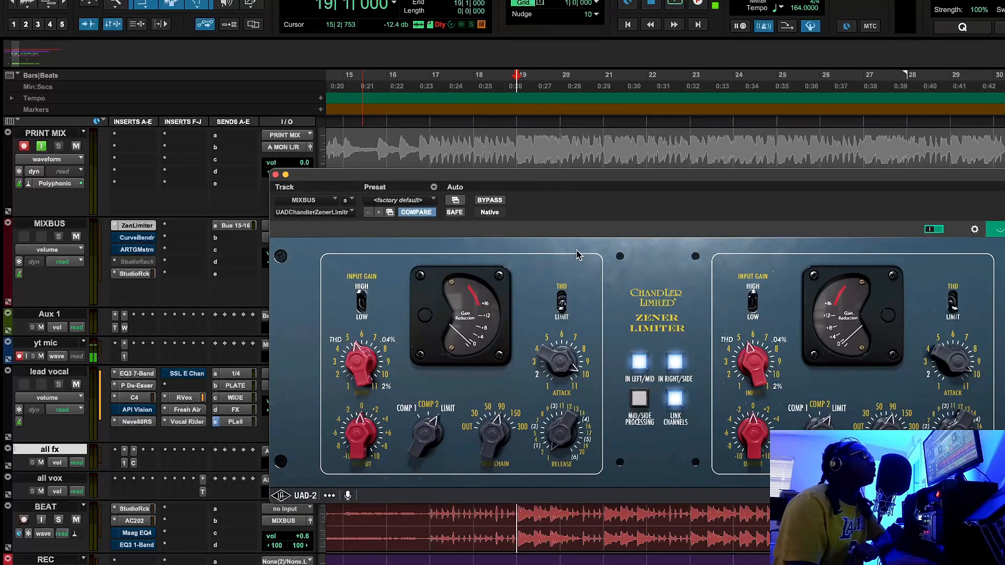
pyautogui.moveTo(665, 175); pyautogui.dragTo(540, 162)
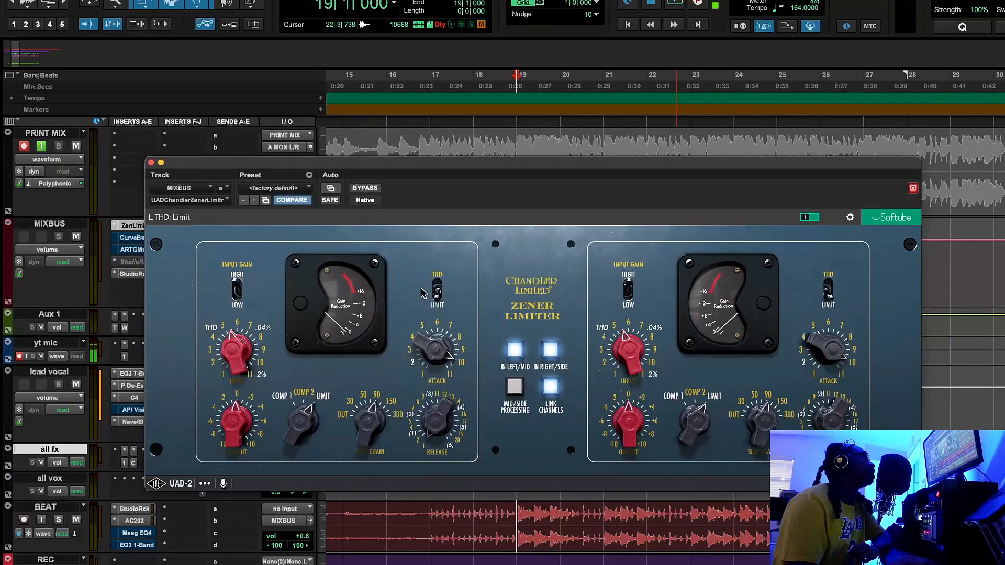
# Step: Try the Zener Limiter's left channel in THD mode and return it to Limit, keeping its window below the transport
pyautogui.click(443, 289)
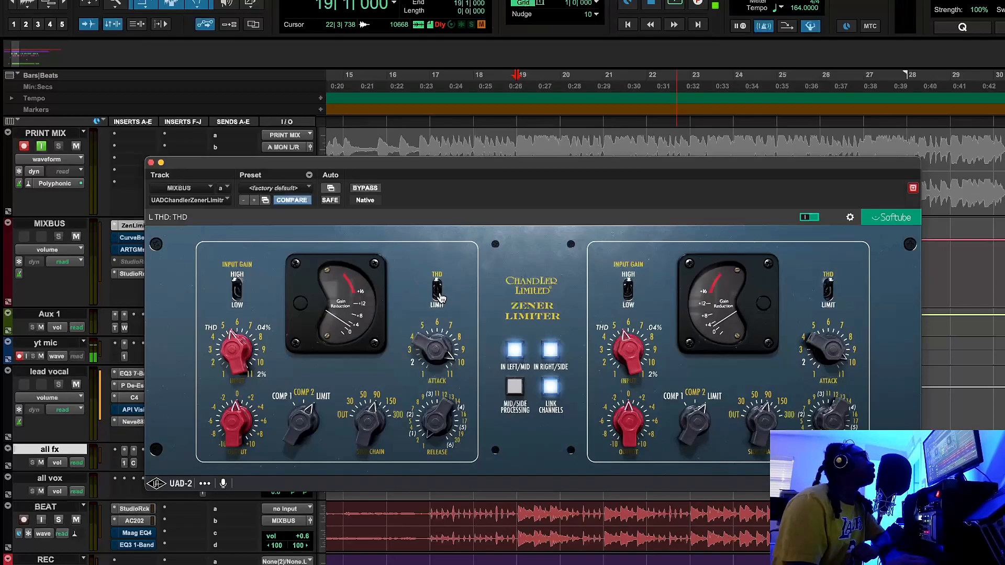
pyautogui.click(441, 297)
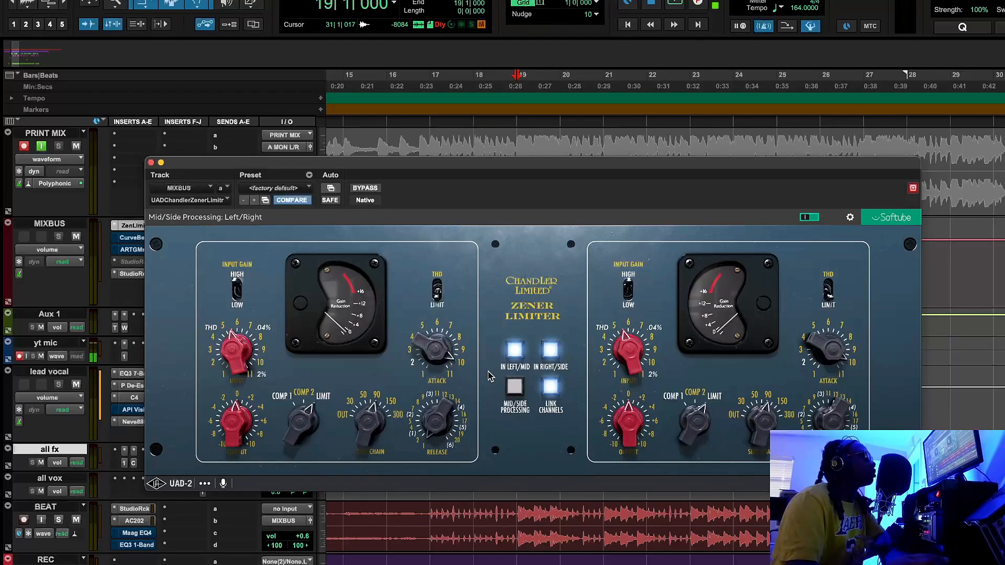
pyautogui.moveTo(477, 175); pyautogui.dragTo(459, 209)
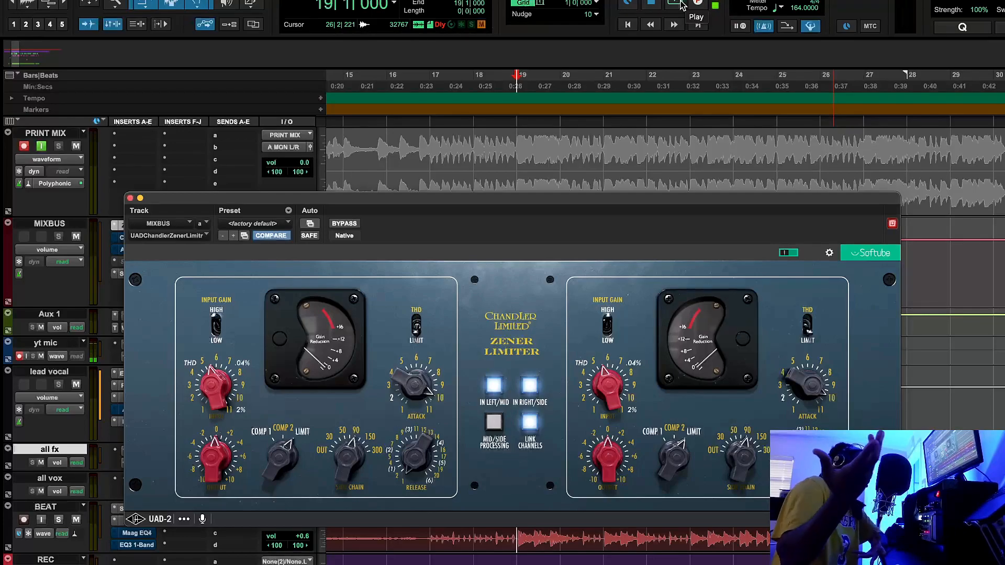
# Step: Play the mix from bar 19 and compare it with the Zener Limiter bypassed and active
pyautogui.click(675, 5)
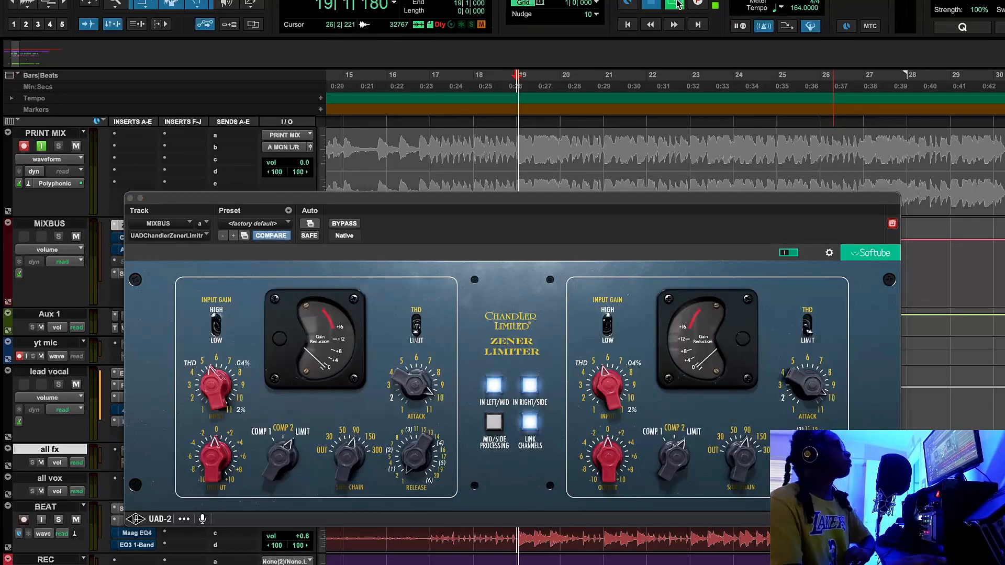
pyautogui.click(355, 223)
pyautogui.click(355, 223)
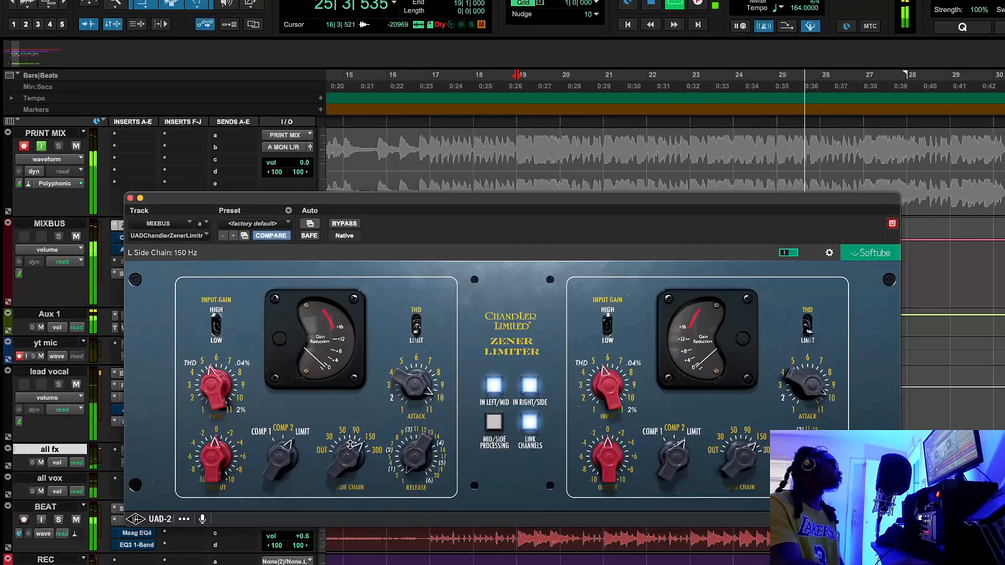
# Step: Set the Zener Limiter's left release to (2), input to 5.5 and side chain to 150 Hz during playback
pyautogui.moveTo(418, 463); pyautogui.dragTo(419, 446)
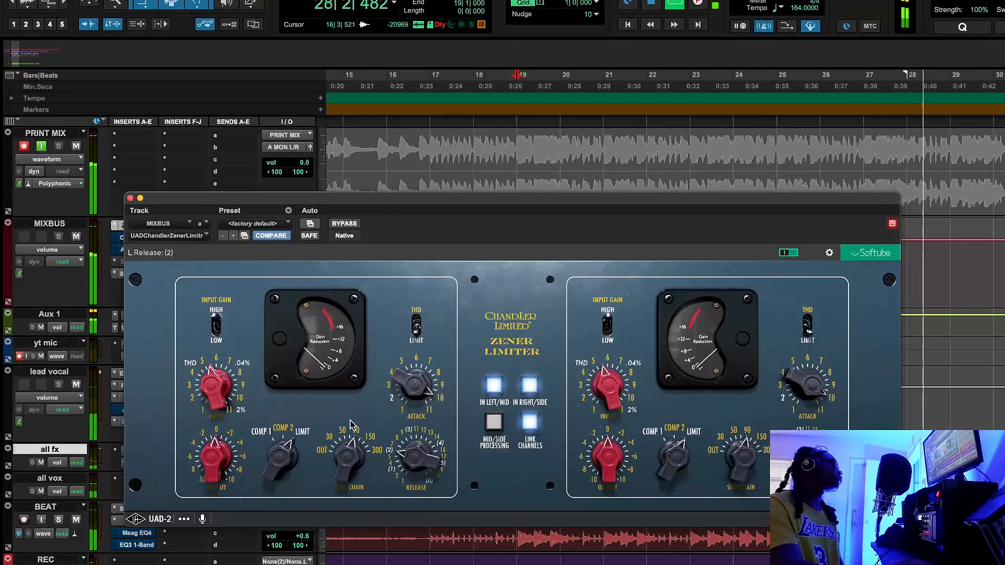
pyautogui.moveTo(212, 385)
pyautogui.mouseDown()
pyautogui.moveTo(214, 404)
pyautogui.moveTo(217, 391)
pyautogui.mouseUp()
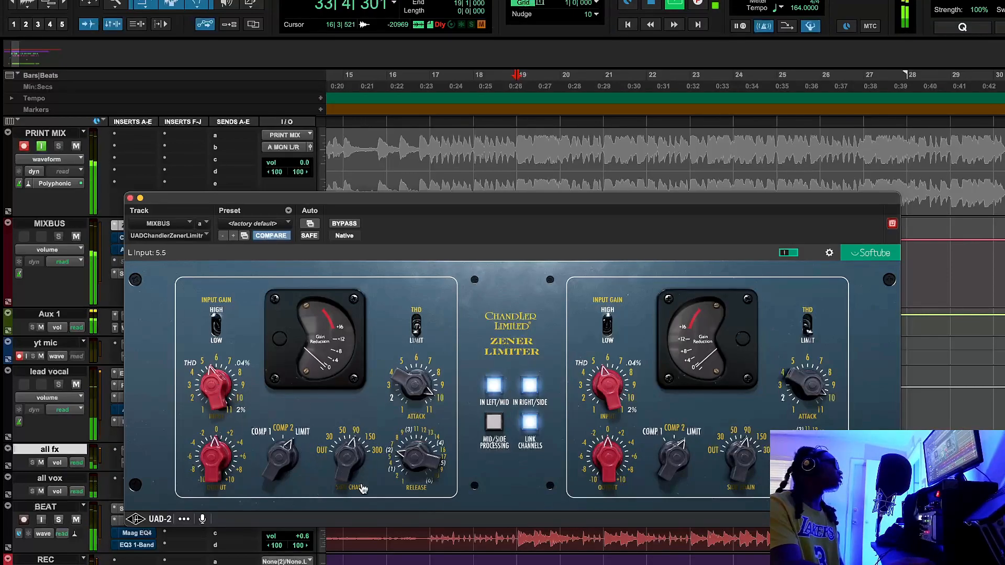
pyautogui.moveTo(354, 456); pyautogui.dragTo(358, 433)
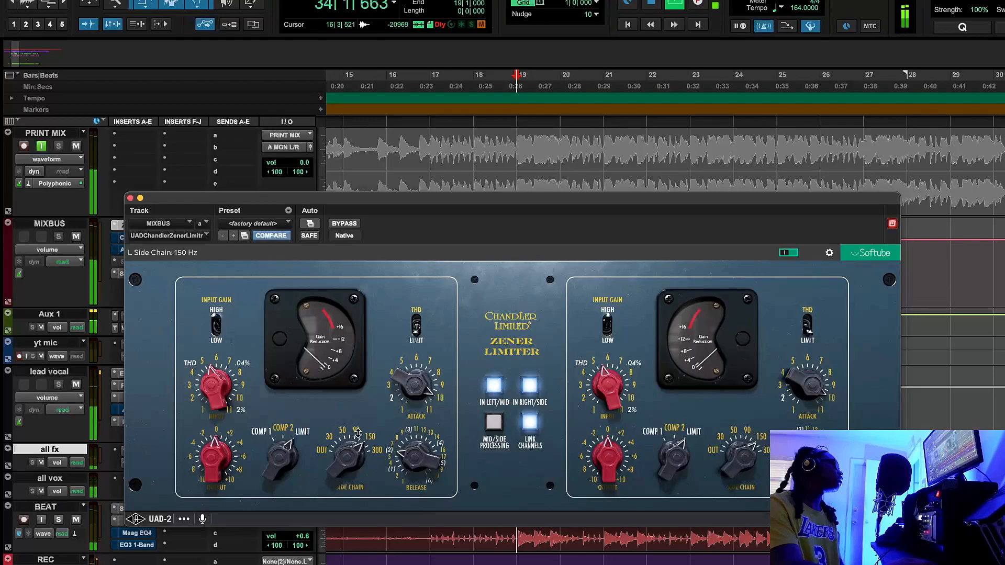
# Step: Compare the mix with the adjusted Zener Limiter bypassed and active, and move its window clear of the insert list
pyautogui.click(349, 225)
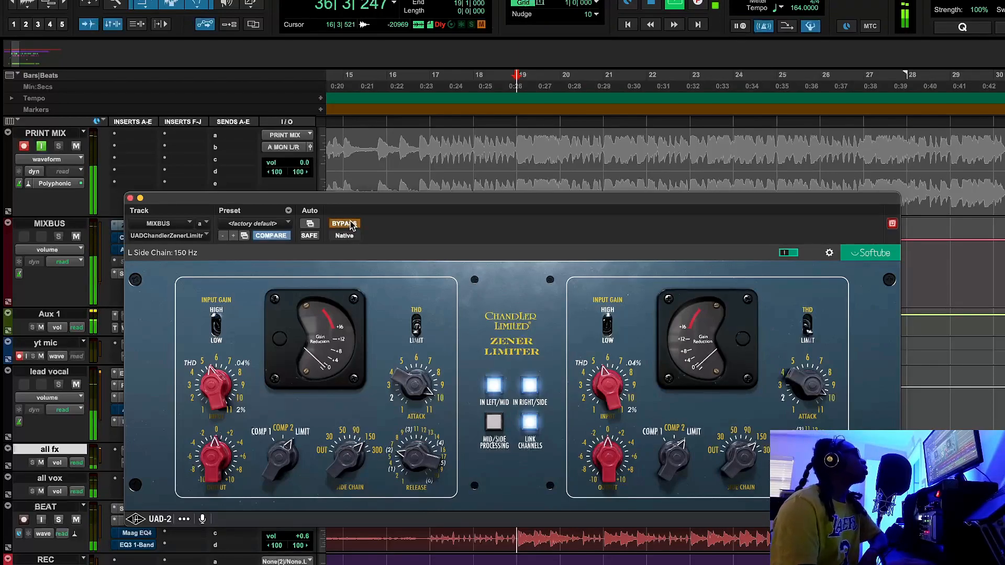
pyautogui.click(350, 225)
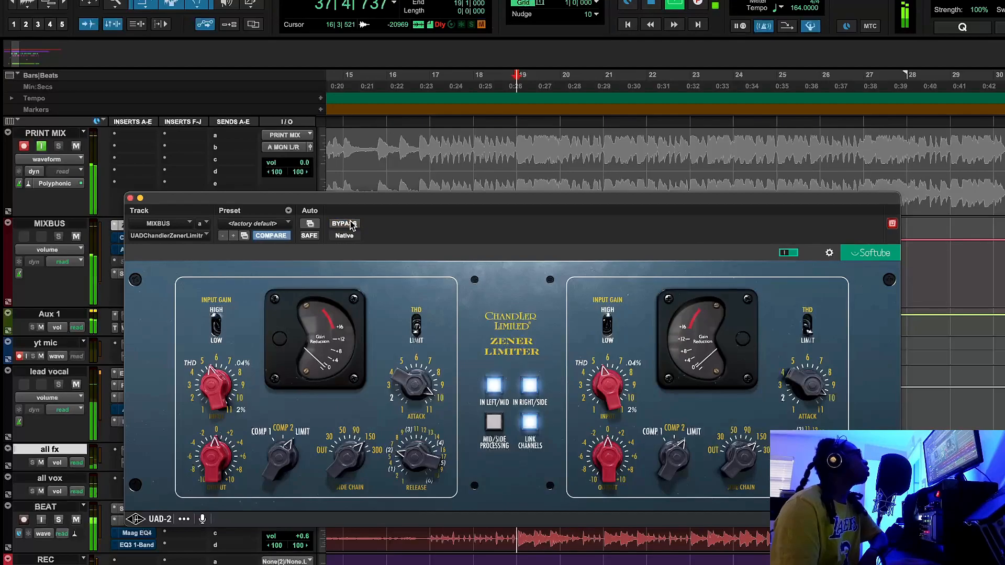
pyautogui.moveTo(187, 200); pyautogui.dragTo(241, 193)
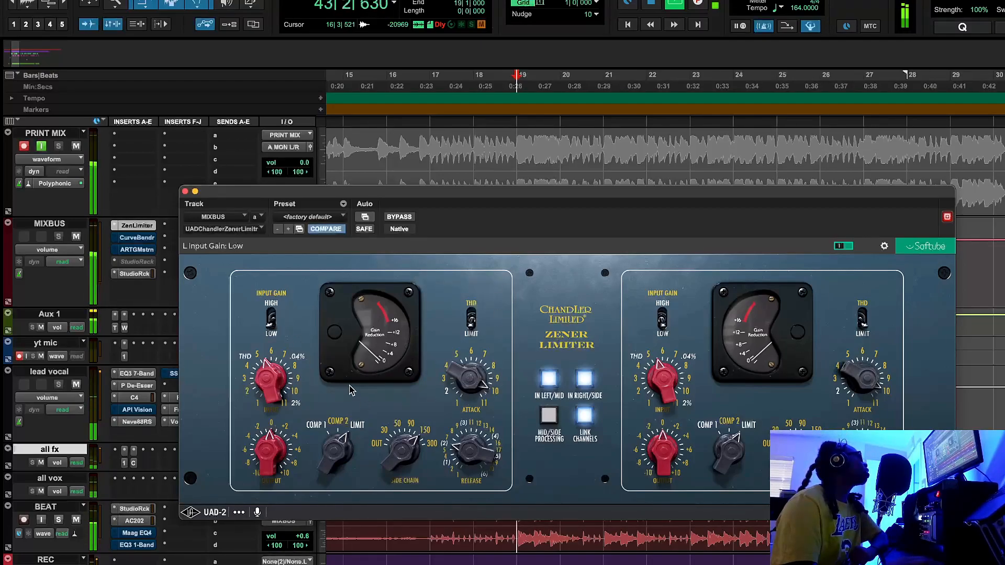
# Step: Raise the Zener Limiter's left input to 7 and compare the result with the plug-in bypassed
pyautogui.moveTo(275, 382); pyautogui.dragTo(277, 368)
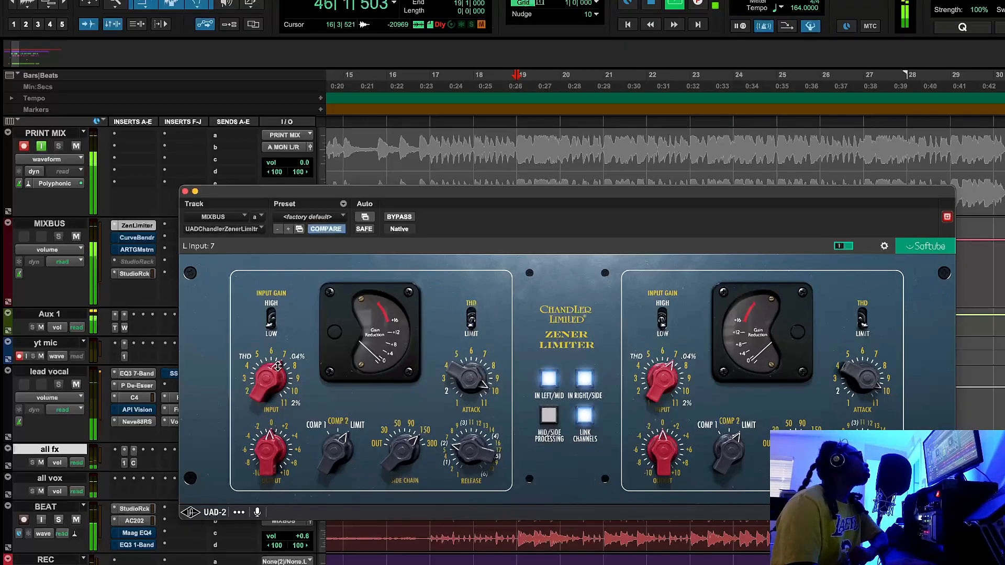
pyautogui.click(399, 216)
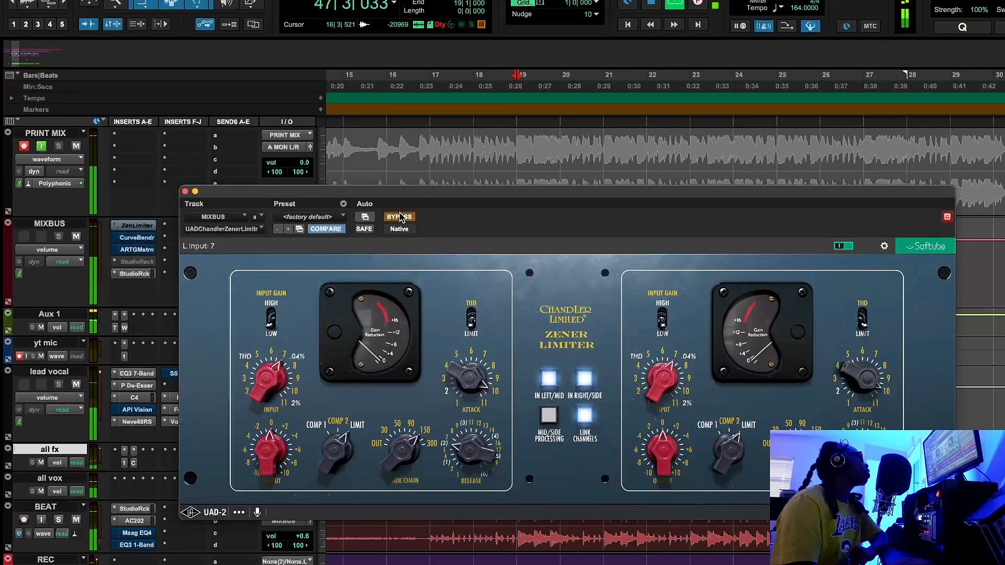
pyautogui.click(400, 217)
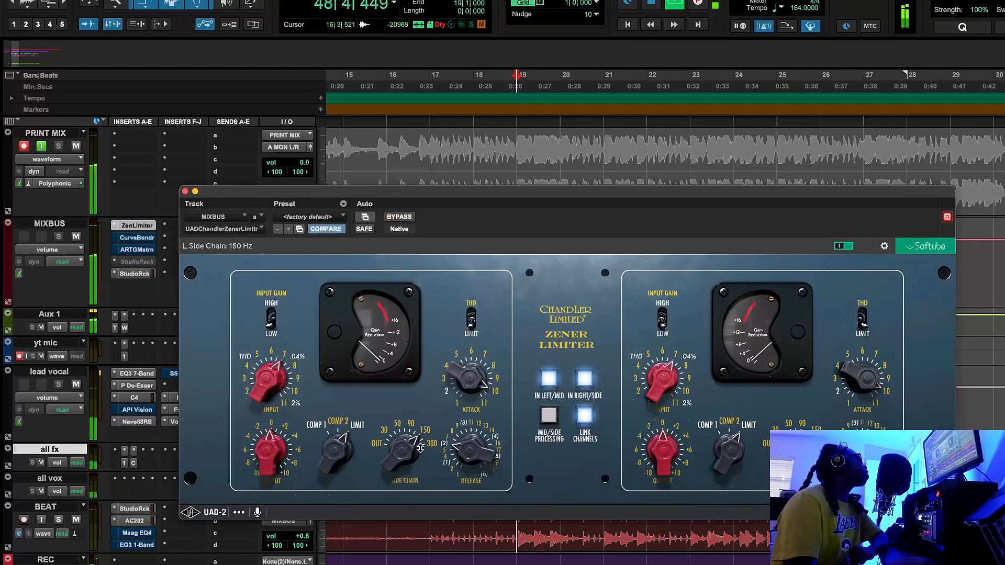
# Step: Set the Zener Limiter's left side chain to 90 Hz and output to +1 dB, comparing against bypass before stopping playback
pyautogui.moveTo(414, 465); pyautogui.dragTo(414, 474)
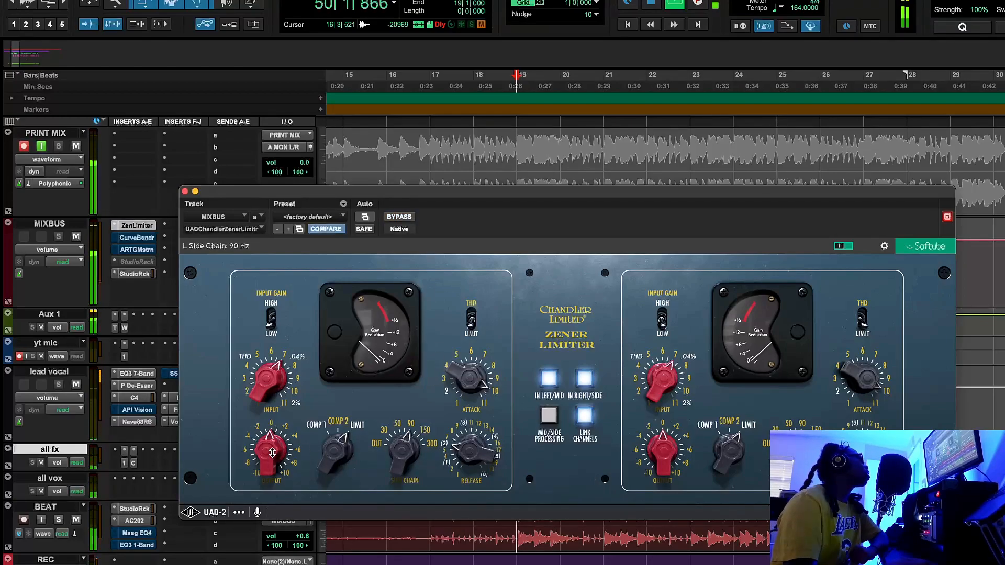
pyautogui.moveTo(263, 451); pyautogui.dragTo(266, 447)
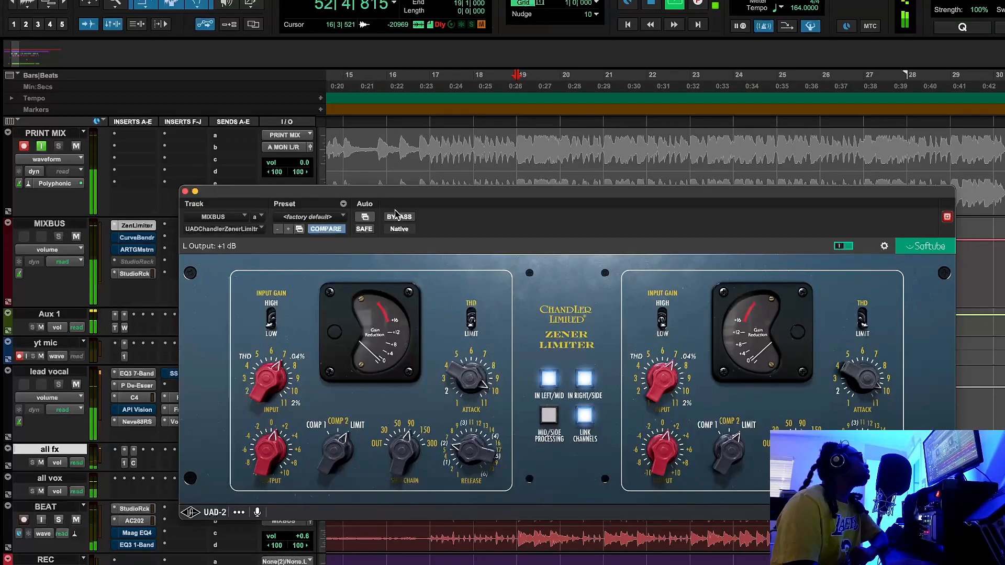
pyautogui.click(398, 216)
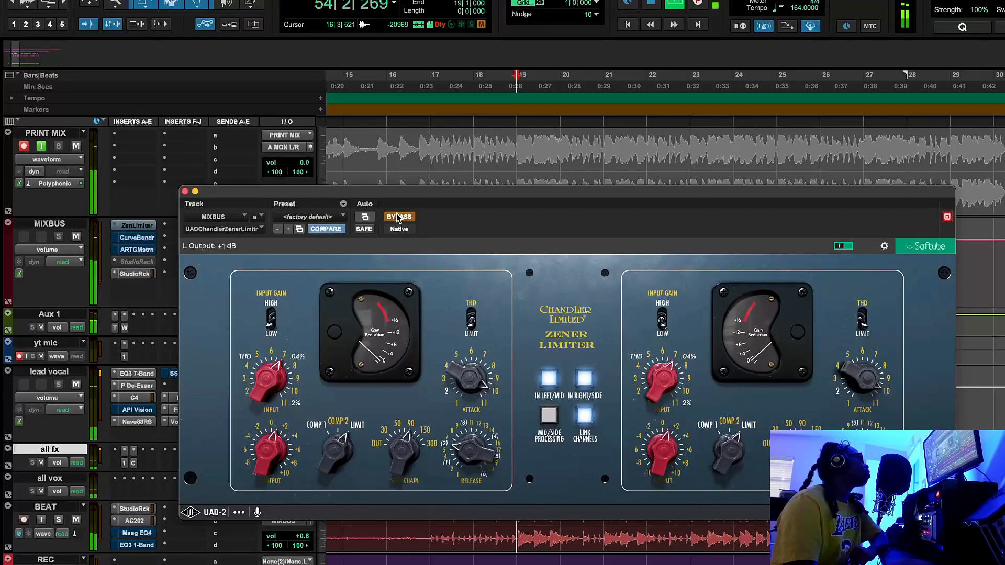
pyautogui.click(397, 217)
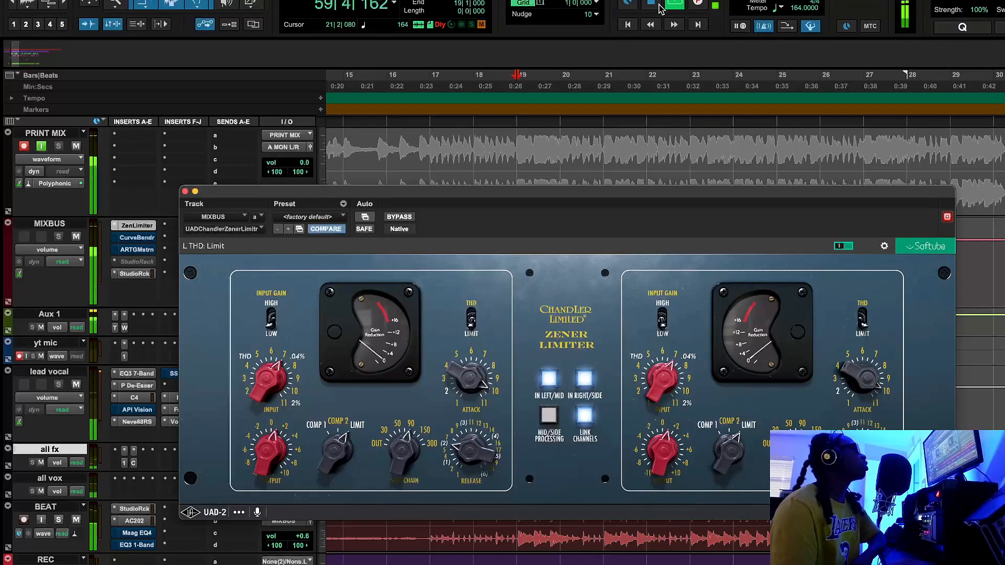
pyautogui.press('space')
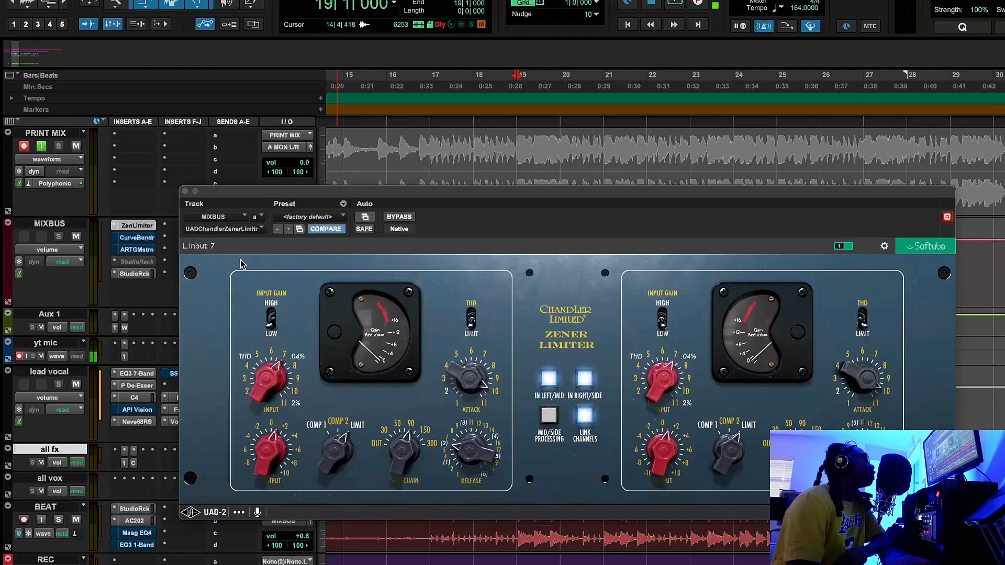
# Step: Close the Zener Limiter, take the MIXBUS Curve Bender out of bypass and open it
pyautogui.click(184, 191)
pyautogui.rightClick(143, 239)
pyautogui.click(148, 242)
pyautogui.click(137, 237)
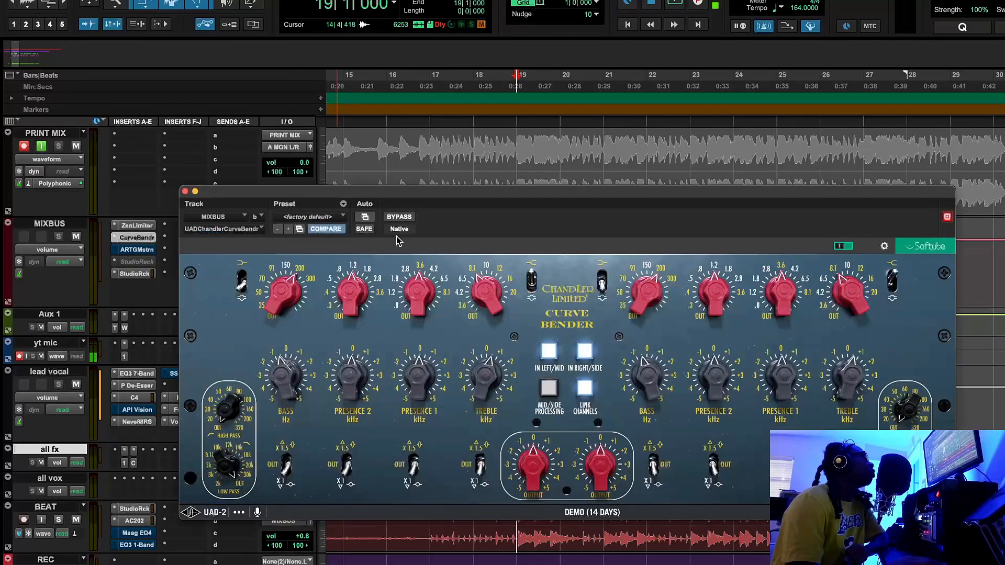
# Step: Shift the Curve Bender window slightly, review the Zener Limiter settings and return to the Curve Bender
pyautogui.moveTo(453, 200)
pyautogui.mouseDown()
pyautogui.moveTo(419, 199)
pyautogui.moveTo(460, 198)
pyautogui.mouseUp()
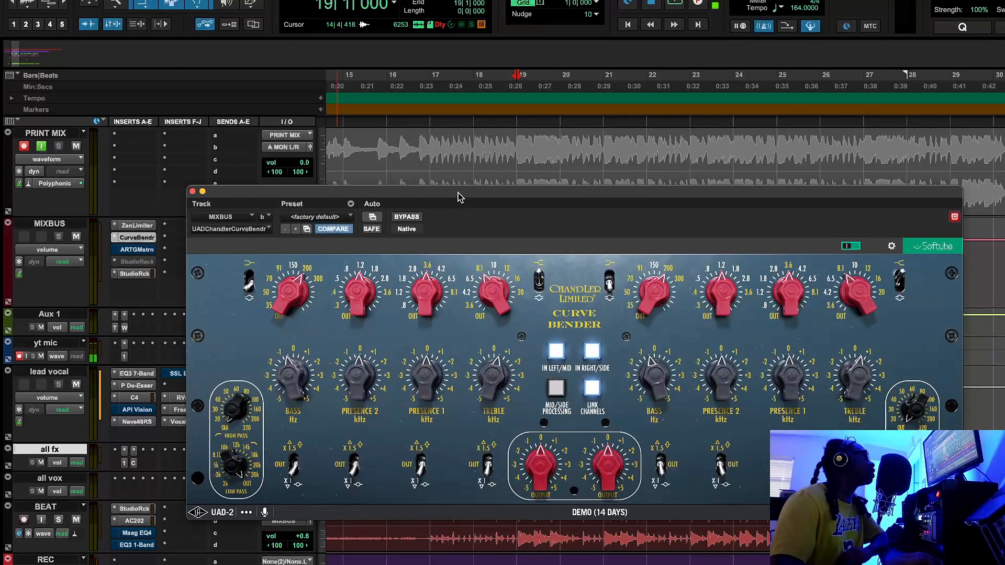
pyautogui.click(139, 226)
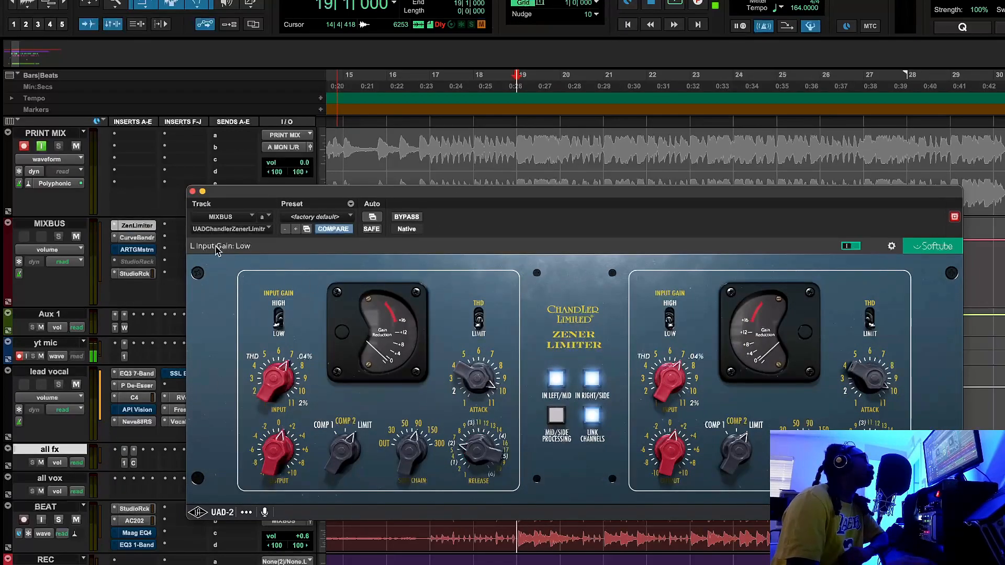
pyautogui.click(137, 237)
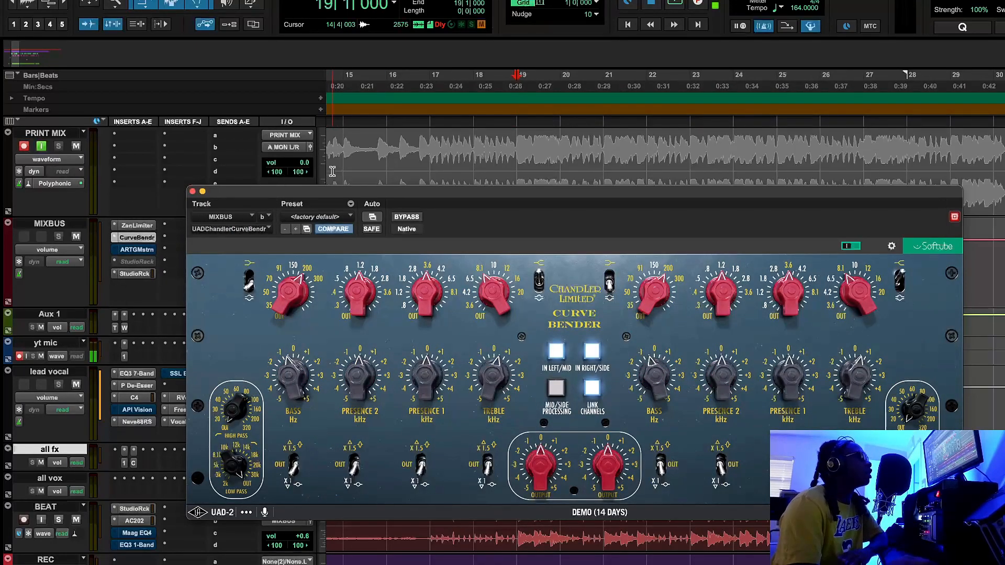
# Step: Move the Curve Bender window up slightly and try the right treble band's peak/shelf switch
pyautogui.moveTo(426, 202); pyautogui.dragTo(410, 186)
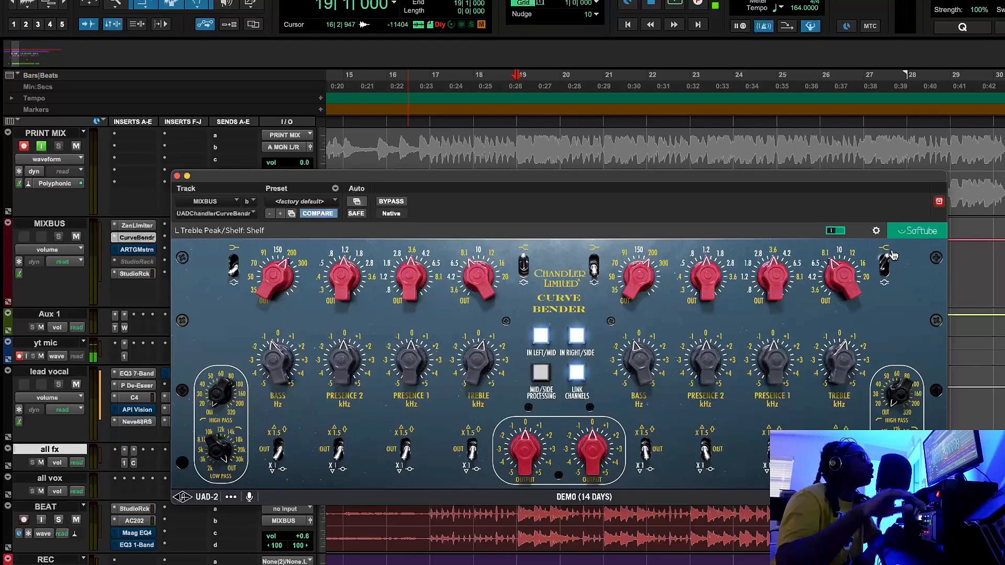
pyautogui.click(886, 271)
pyautogui.click(885, 259)
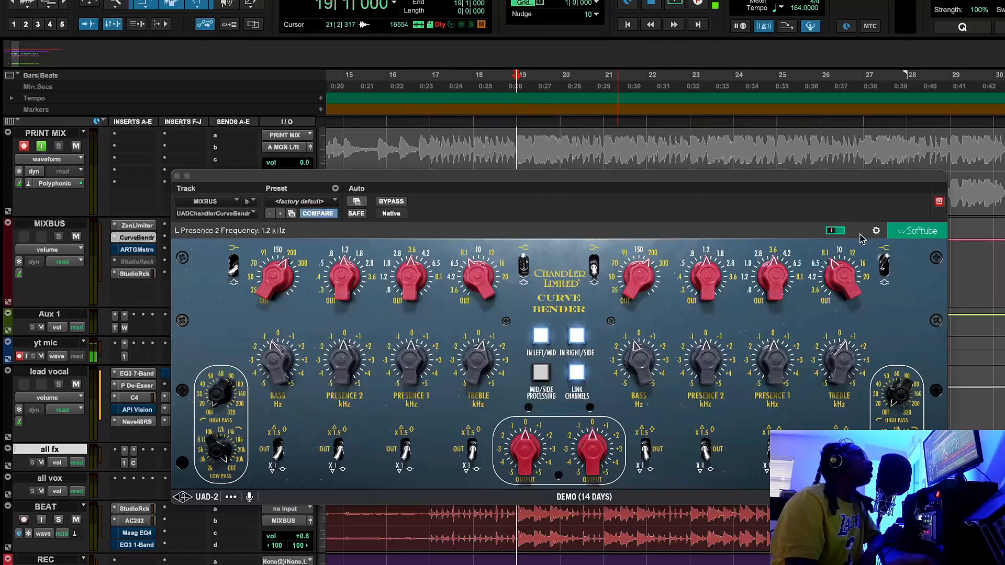
pyautogui.click(841, 270)
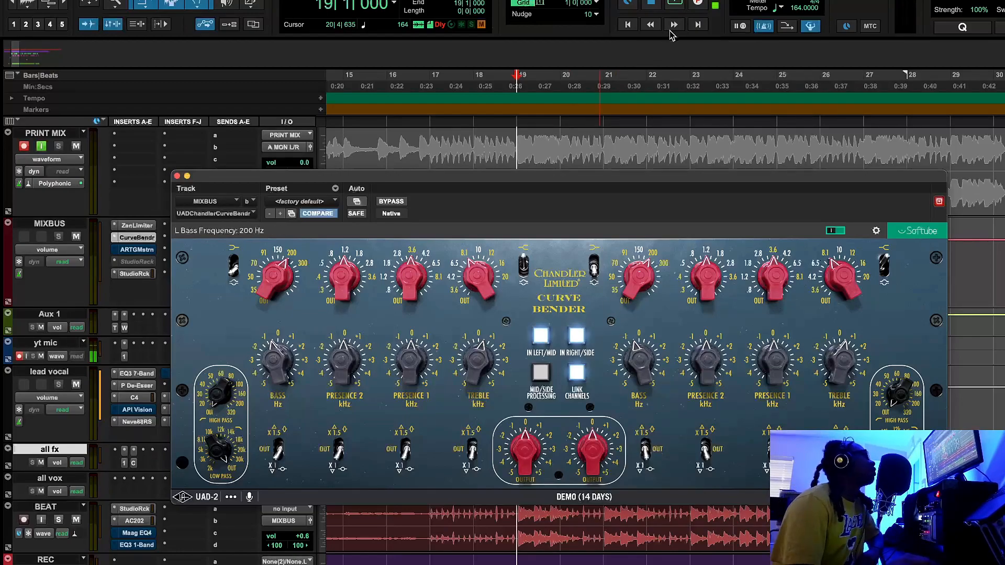
# Step: Play the mix with the Zener Limiter bypassed and compare the Curve Bender against its own bypass
pyautogui.click(674, 5)
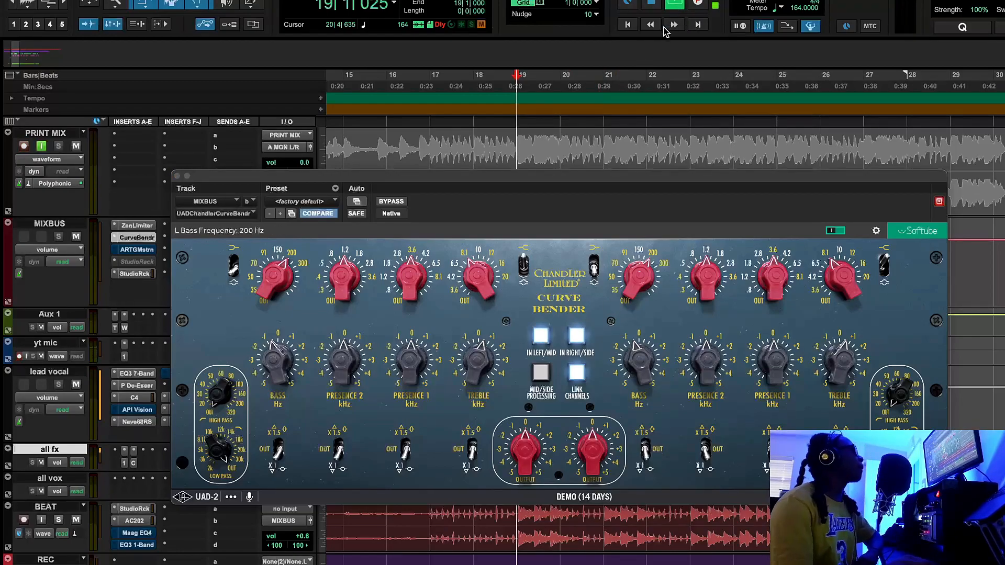
pyautogui.rightClick(139, 229)
pyautogui.press('Escape')
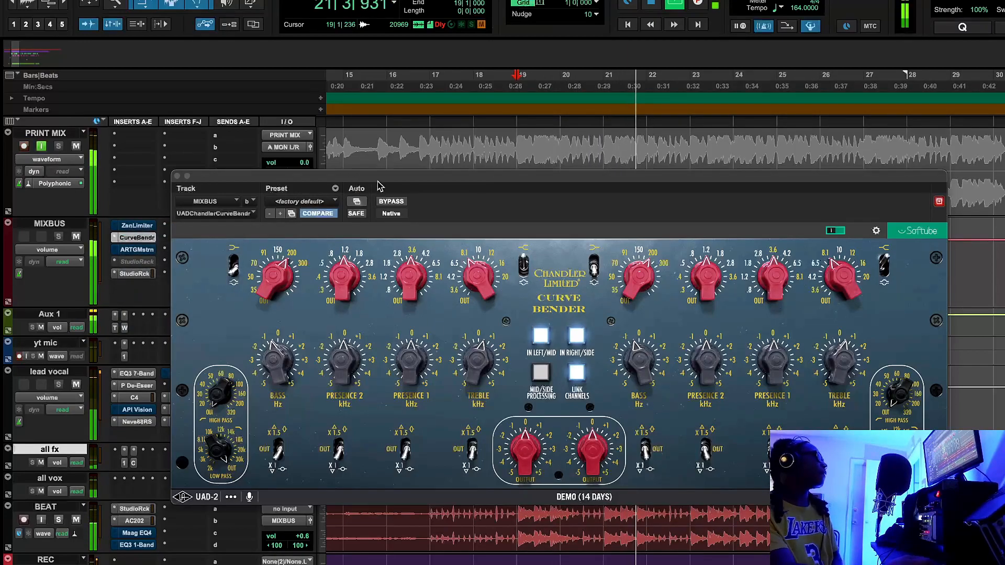
pyautogui.click(390, 201)
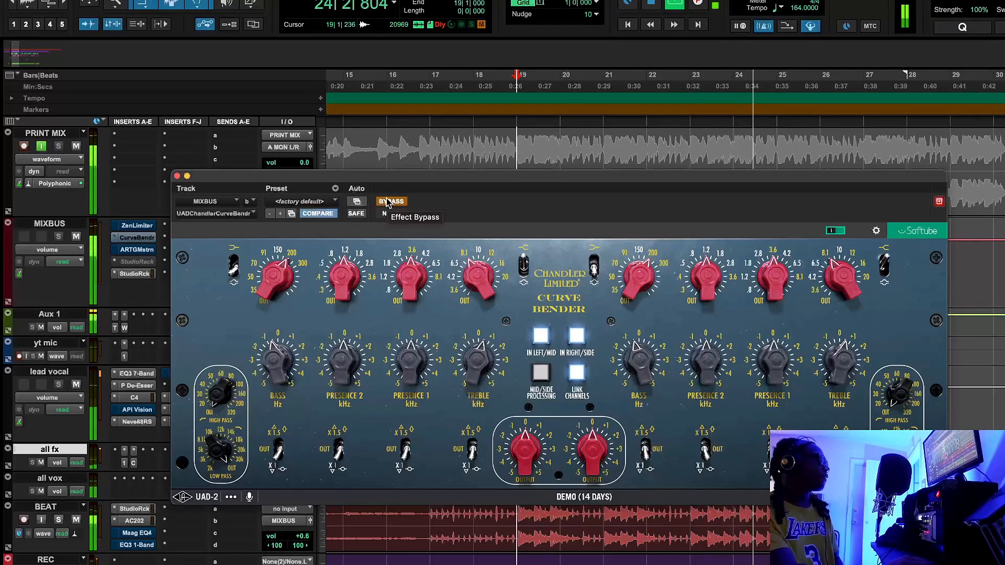
pyautogui.click(387, 202)
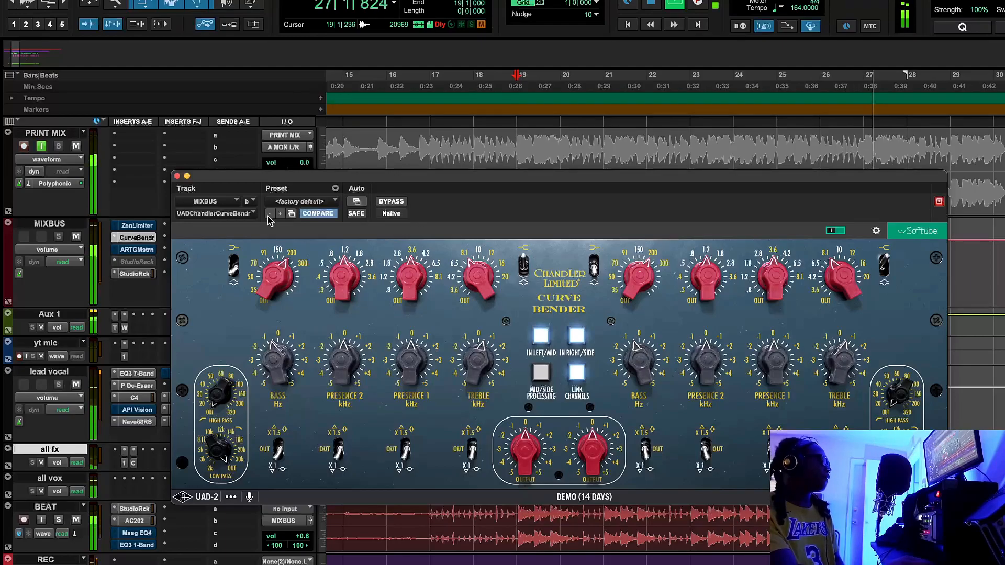
# Step: Open the bypassed Zener Limiter, reload its factory default preset and set the left input to 3
pyautogui.click(135, 226)
pyautogui.click(325, 202)
pyautogui.click(314, 204)
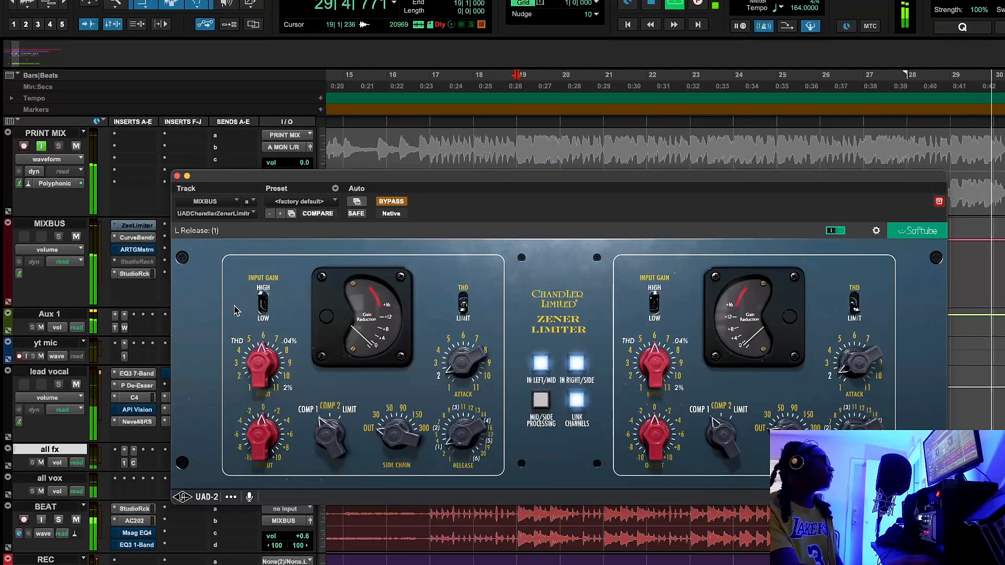
pyautogui.moveTo(261, 363); pyautogui.dragTo(265, 394)
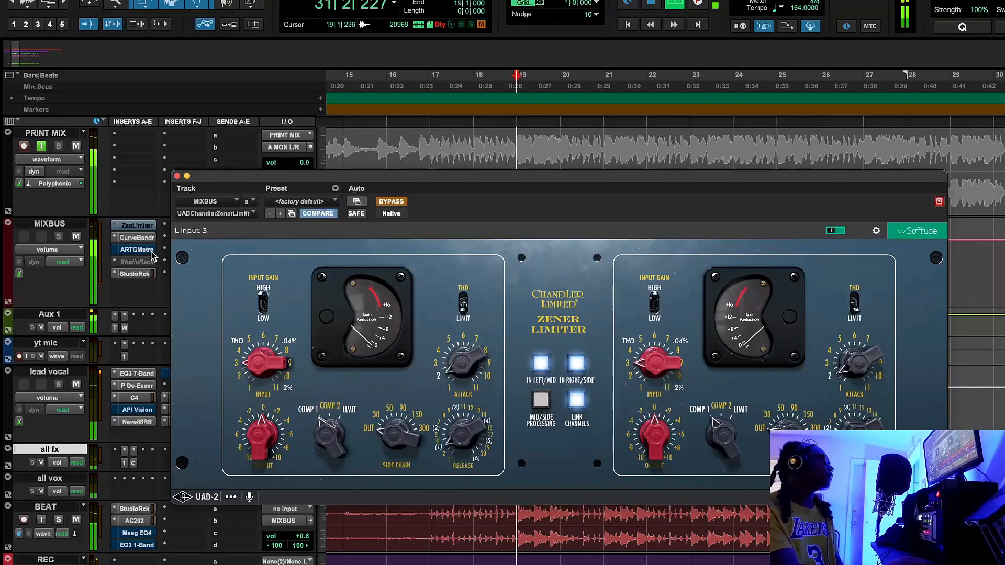
# Step: Return to the Curve Bender, compare the mix with it bypassed and active, and close its window
pyautogui.click(137, 237)
pyautogui.click(391, 202)
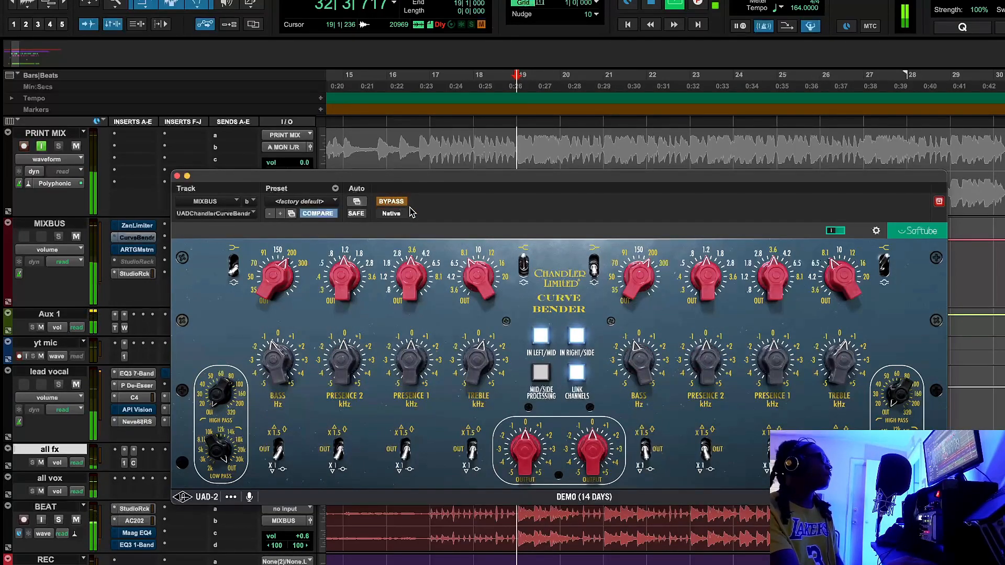
pyautogui.moveTo(391, 181); pyautogui.dragTo(369, 164)
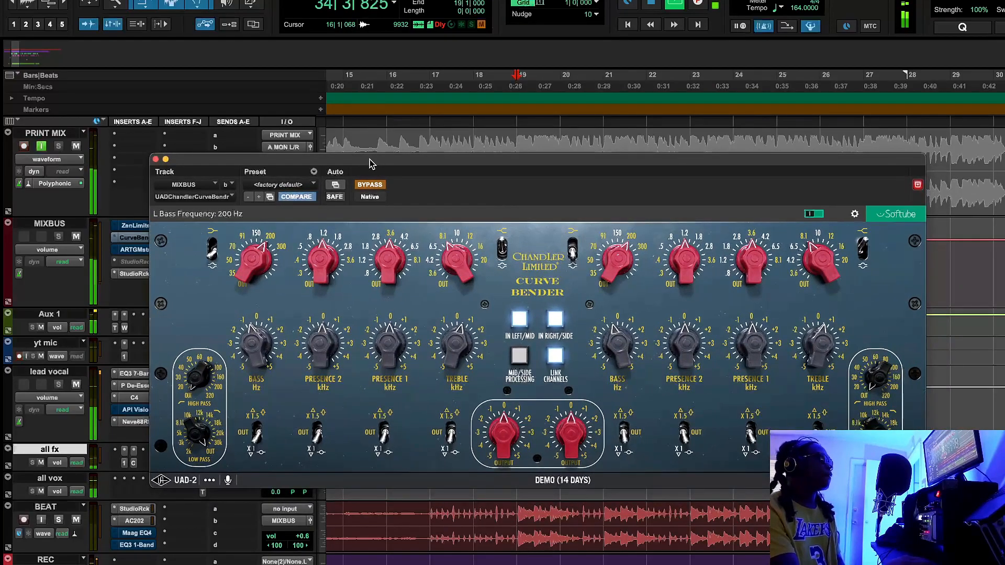
pyautogui.click(370, 185)
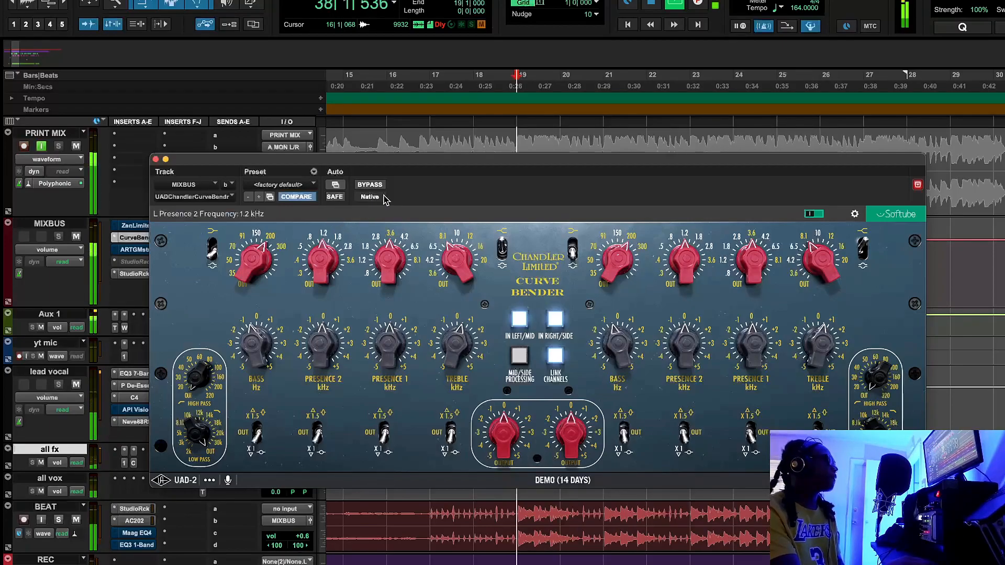
pyautogui.click(371, 186)
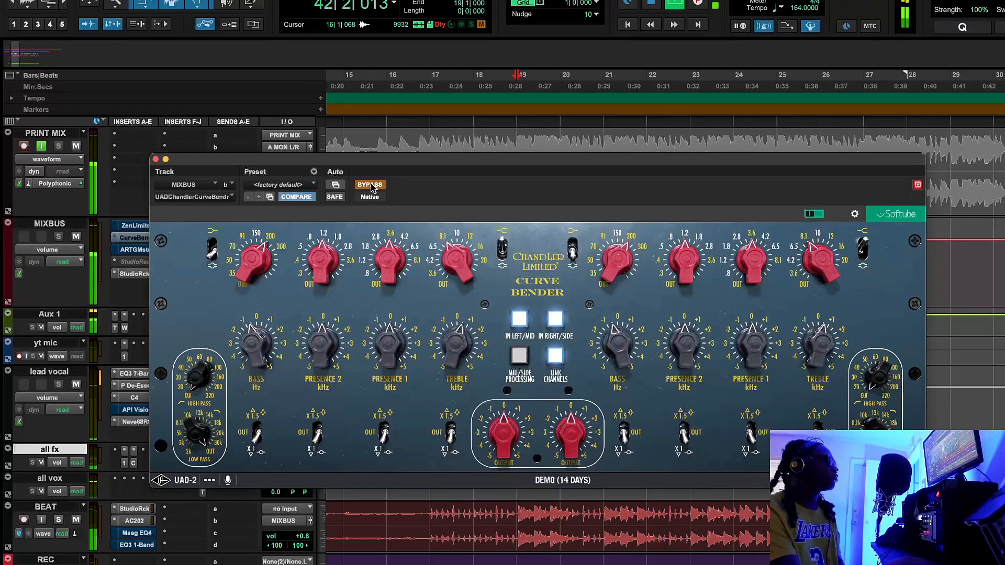
pyautogui.click(371, 186)
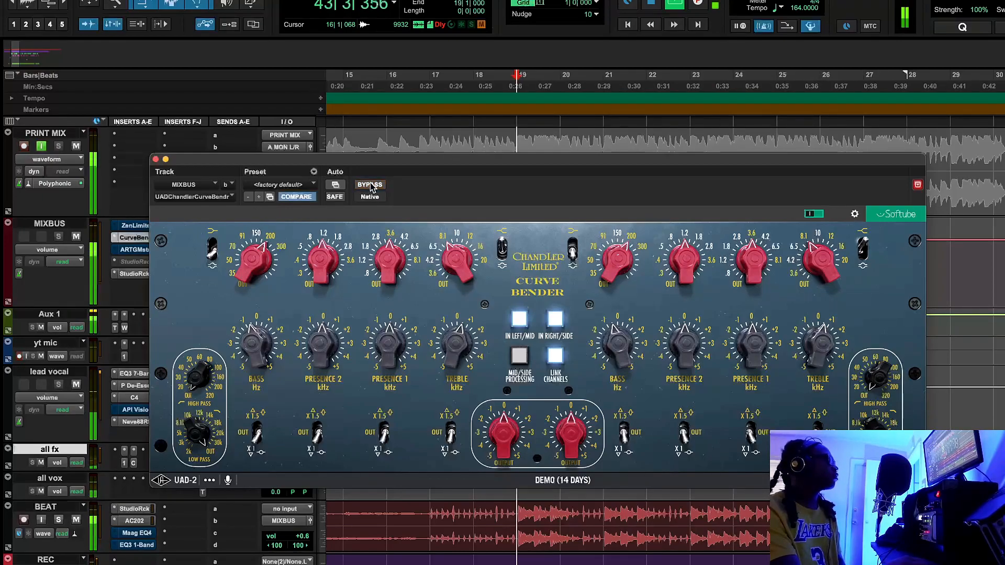
pyautogui.click(156, 159)
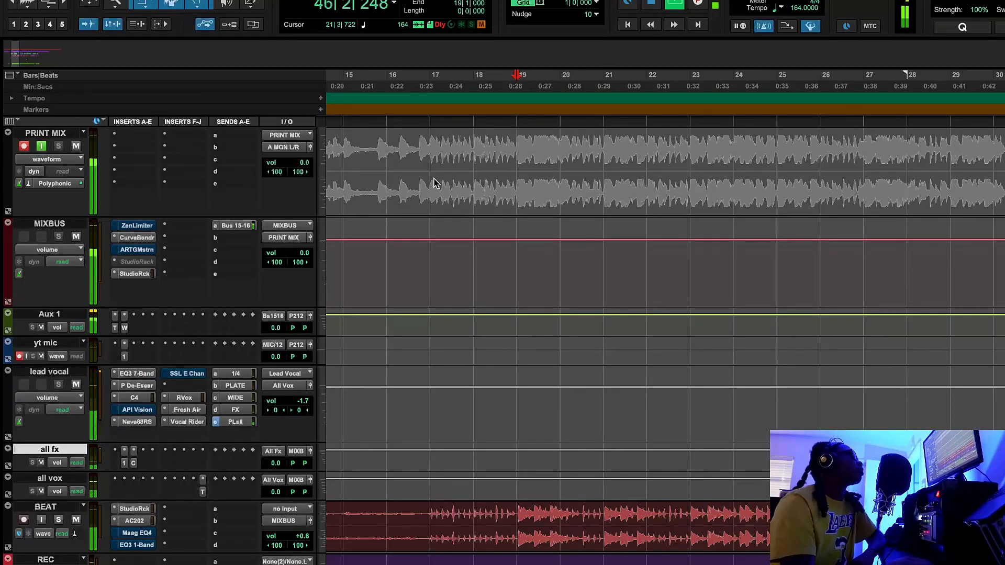
# Step: Stop playback, take the MIXBUS Zener Limiter out of bypass and open it
pyautogui.press('space')
pyautogui.rightClick(140, 226)
pyautogui.click(137, 226)
pyautogui.click(137, 226)
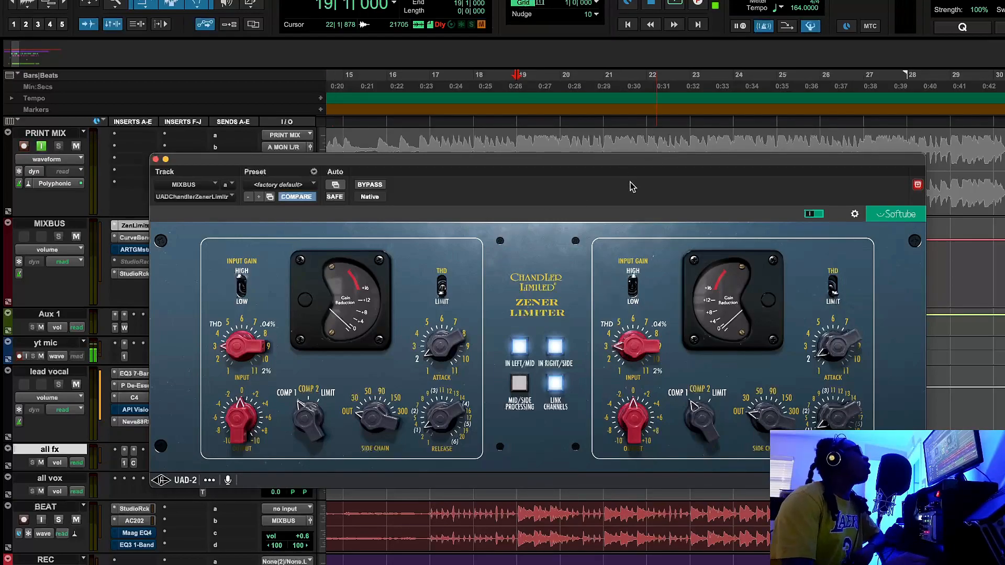
# Step: Play the mix from bar 19, set the Zener Limiter's left output to +4 dB and compare against bypass
pyautogui.click(516, 91)
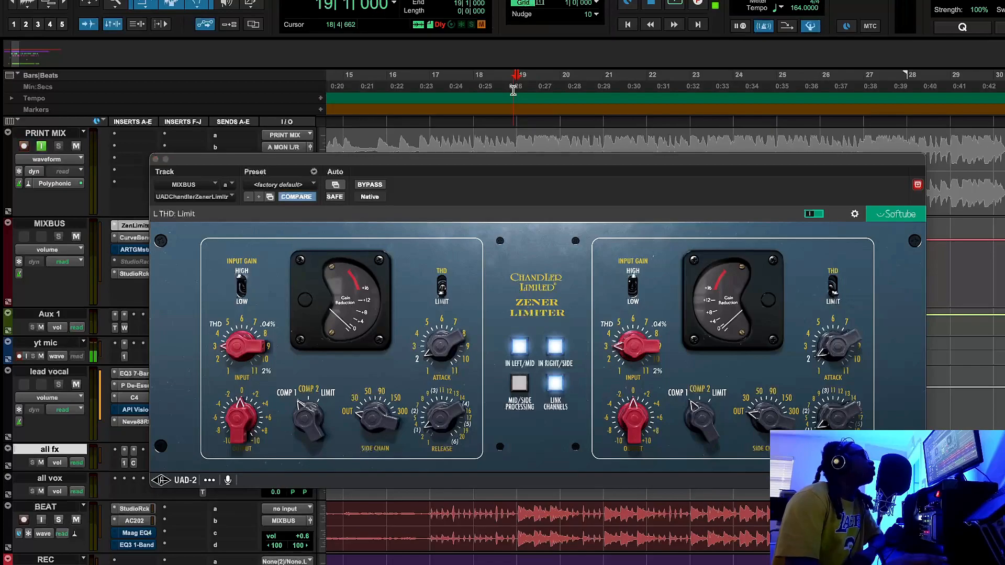
pyautogui.click(675, 5)
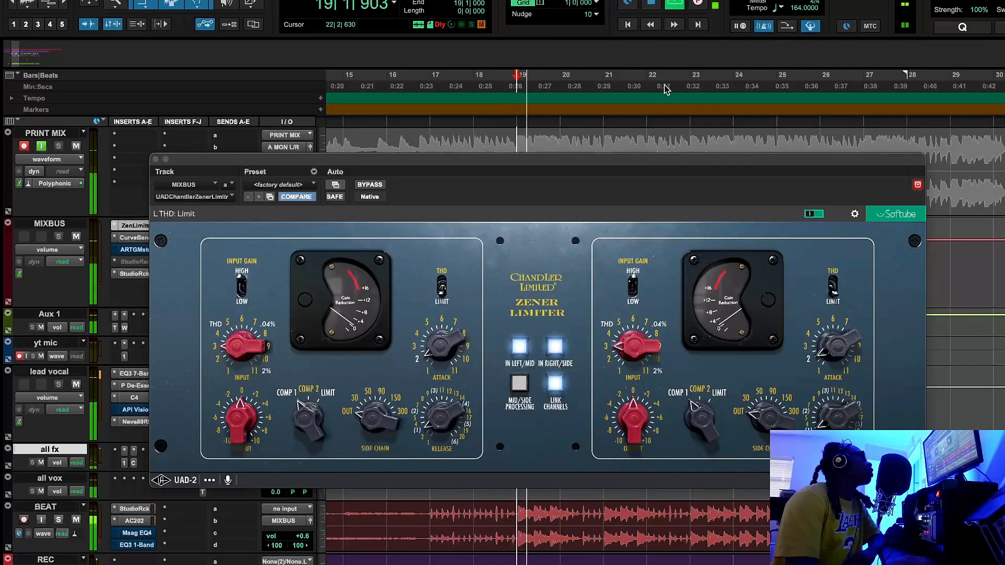
pyautogui.moveTo(255, 352)
pyautogui.mouseDown()
pyautogui.moveTo(256, 364)
pyautogui.moveTo(253, 345)
pyautogui.mouseUp()
pyautogui.click(243, 297)
pyautogui.moveTo(254, 412); pyautogui.dragTo(257, 388)
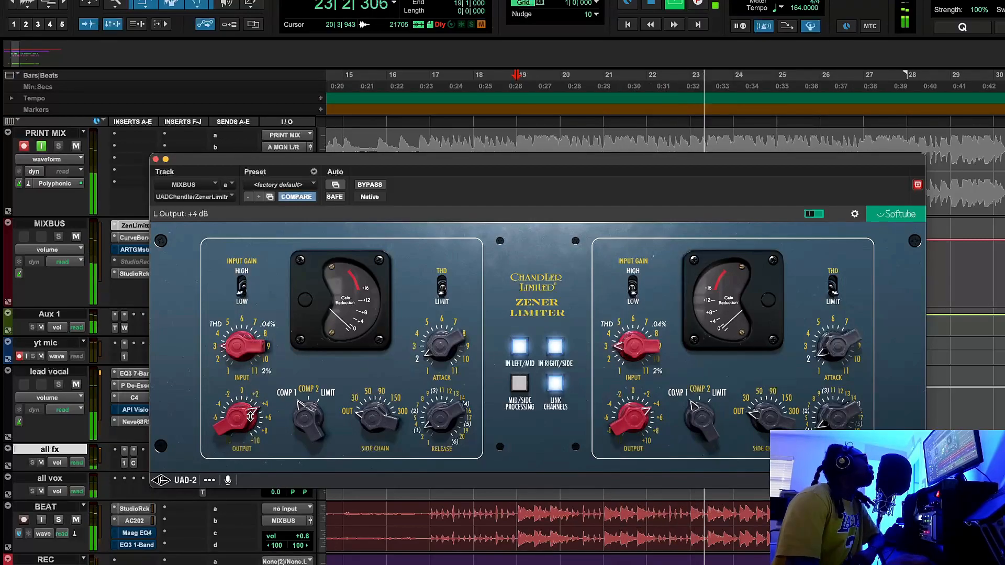
pyautogui.click(372, 184)
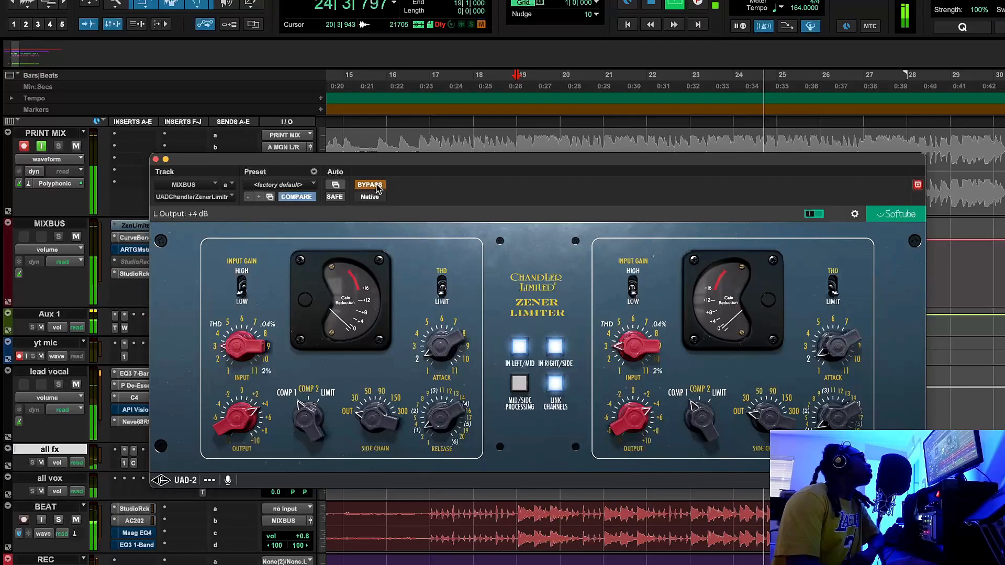
pyautogui.click(372, 184)
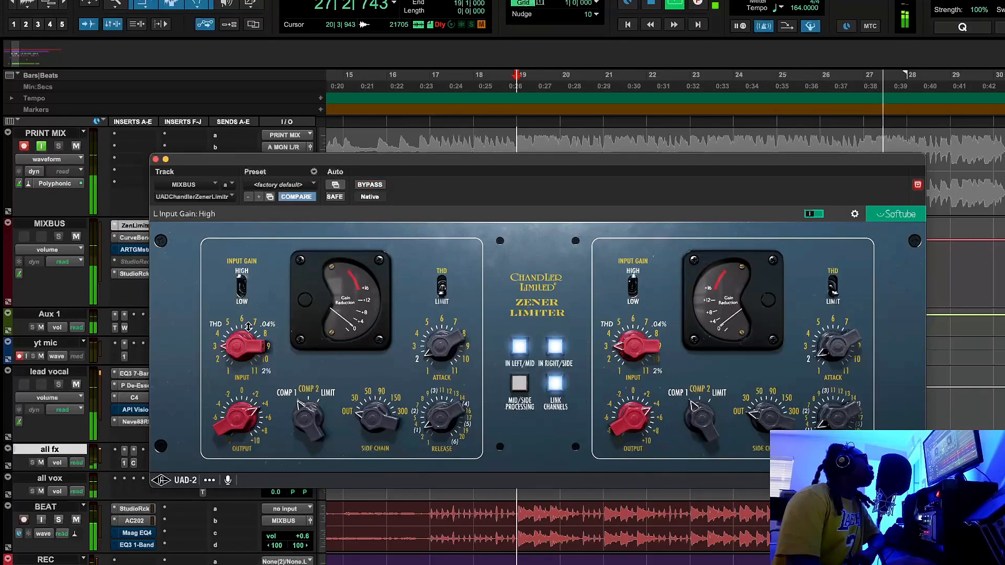
# Step: Set the Zener Limiter's left output to +10 dB, input to 3.5 and side chain to 300 Hz
pyautogui.moveTo(247, 351); pyautogui.dragTo(253, 383)
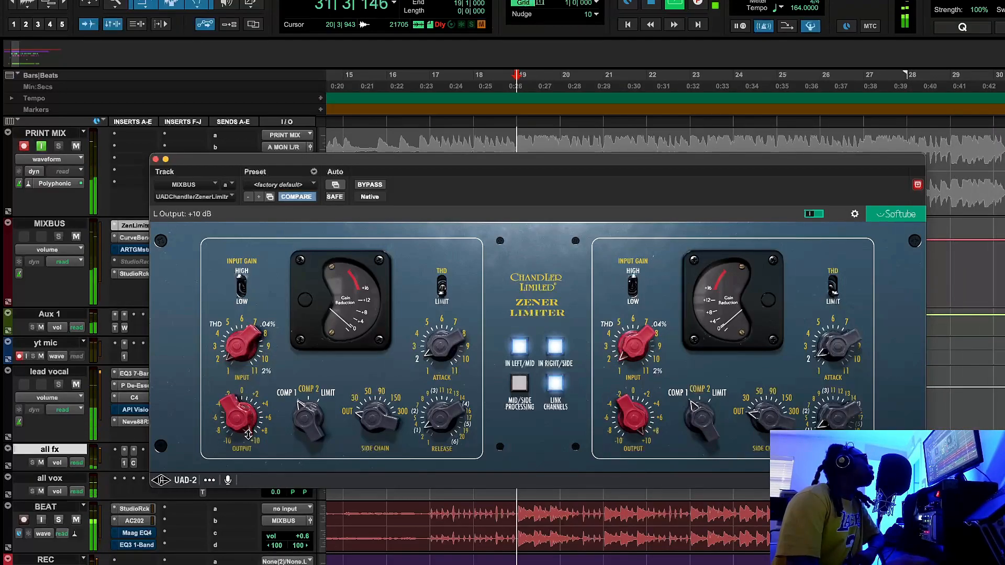
pyautogui.moveTo(248, 344); pyautogui.dragTo(250, 329)
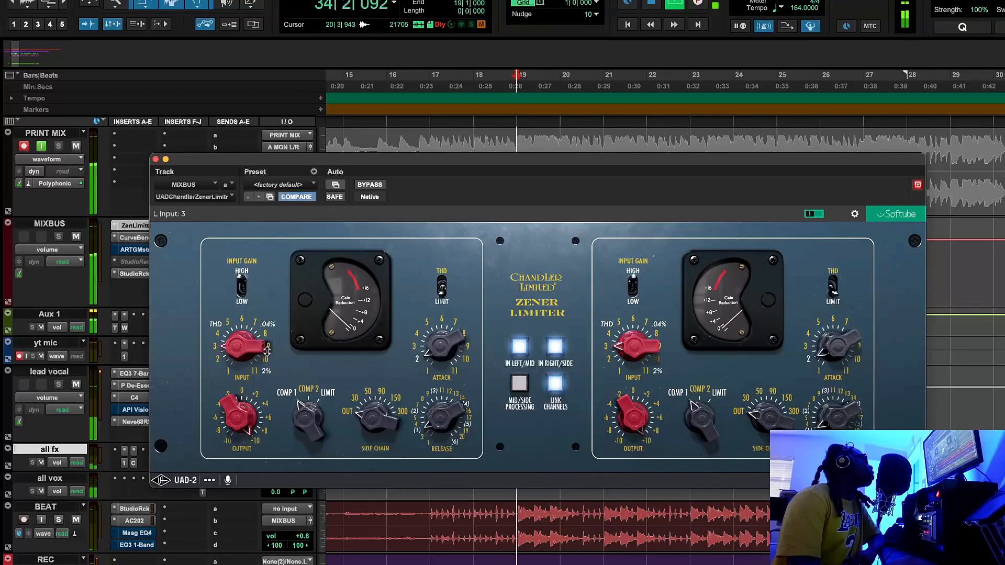
pyautogui.moveTo(408, 432); pyautogui.dragTo(408, 442)
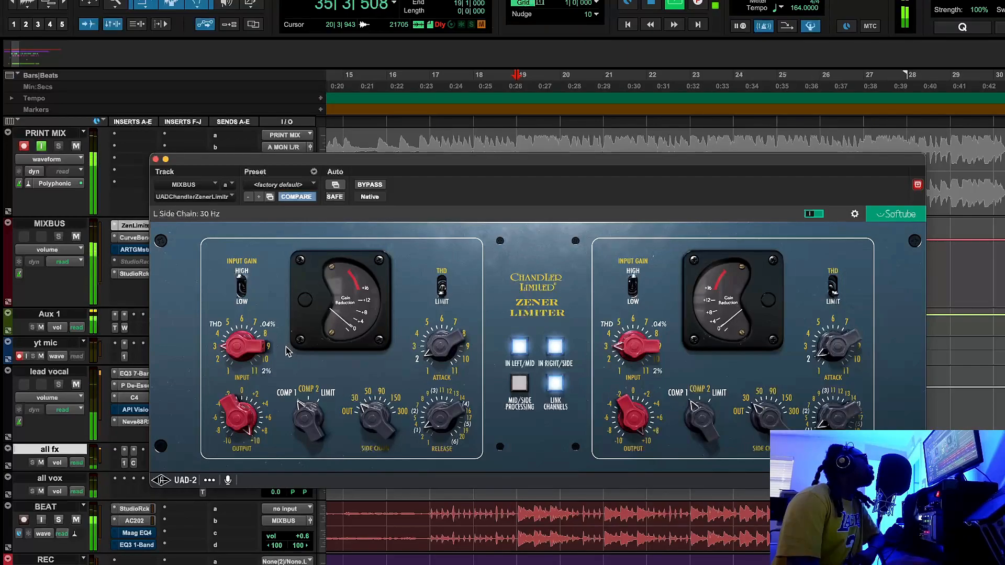
pyautogui.moveTo(262, 339); pyautogui.dragTo(262, 334)
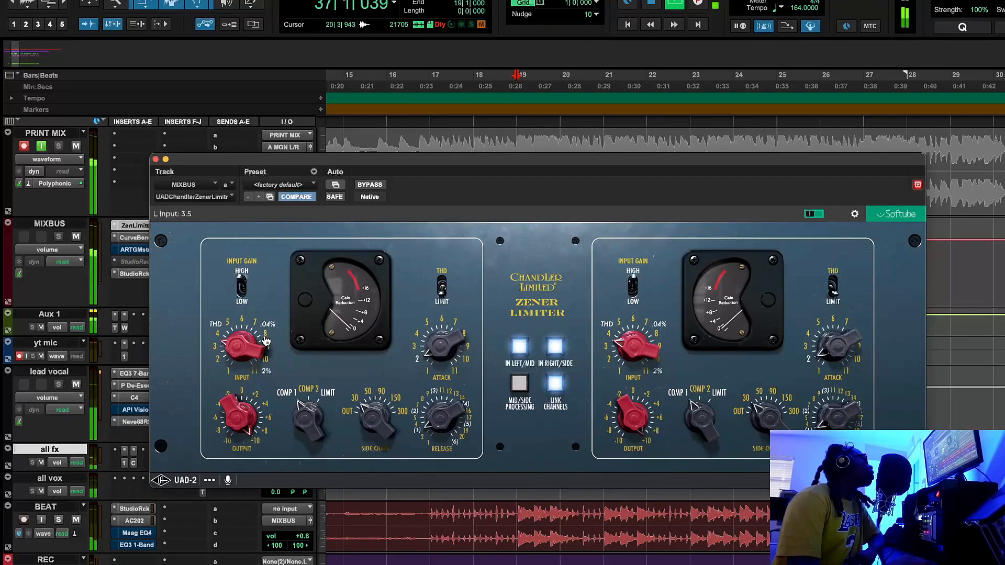
pyautogui.moveTo(397, 428); pyautogui.dragTo(387, 390)
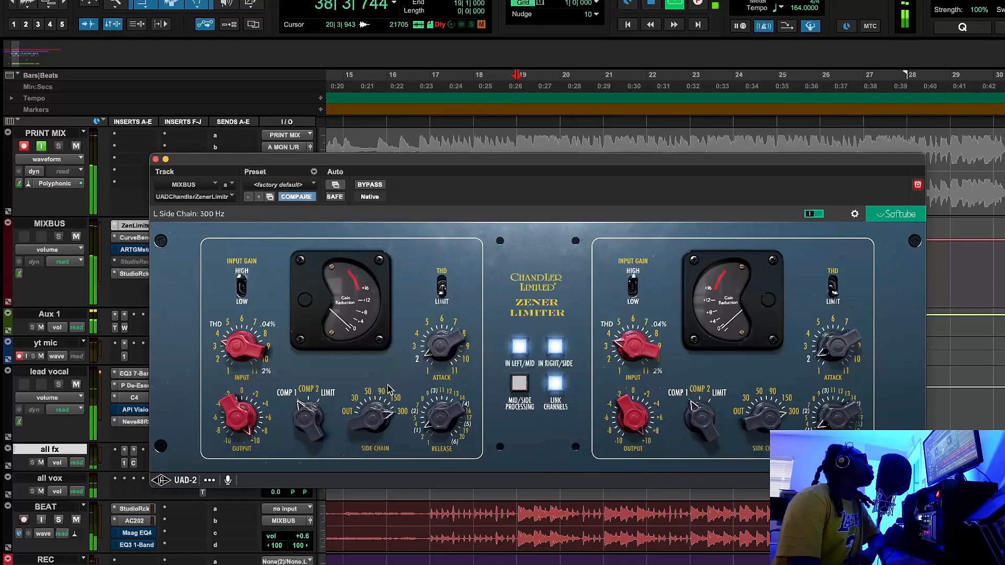
# Step: Compare the new Zener Limiter settings against bypass and lower the left attack
pyautogui.click(372, 186)
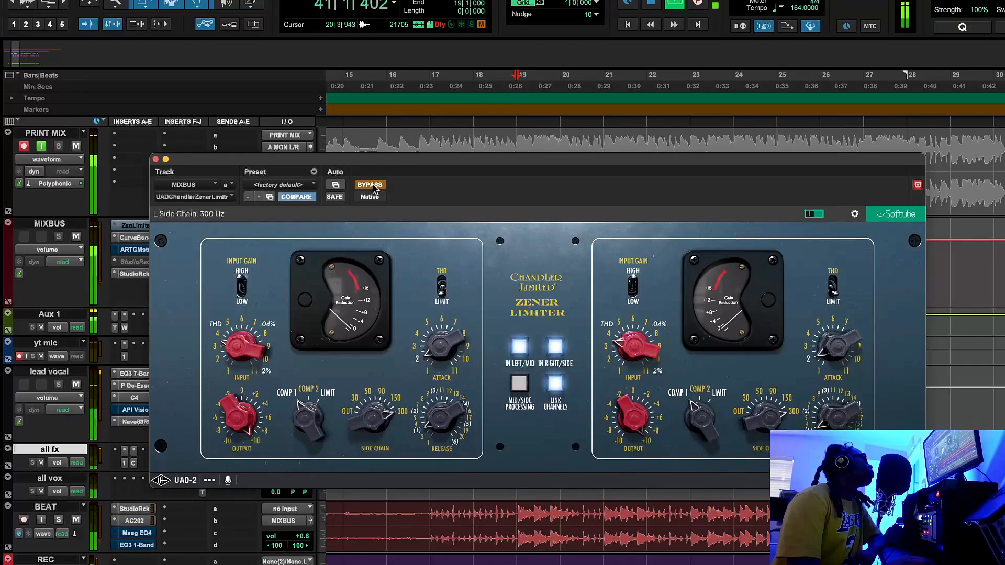
pyautogui.click(371, 186)
pyautogui.moveTo(236, 401)
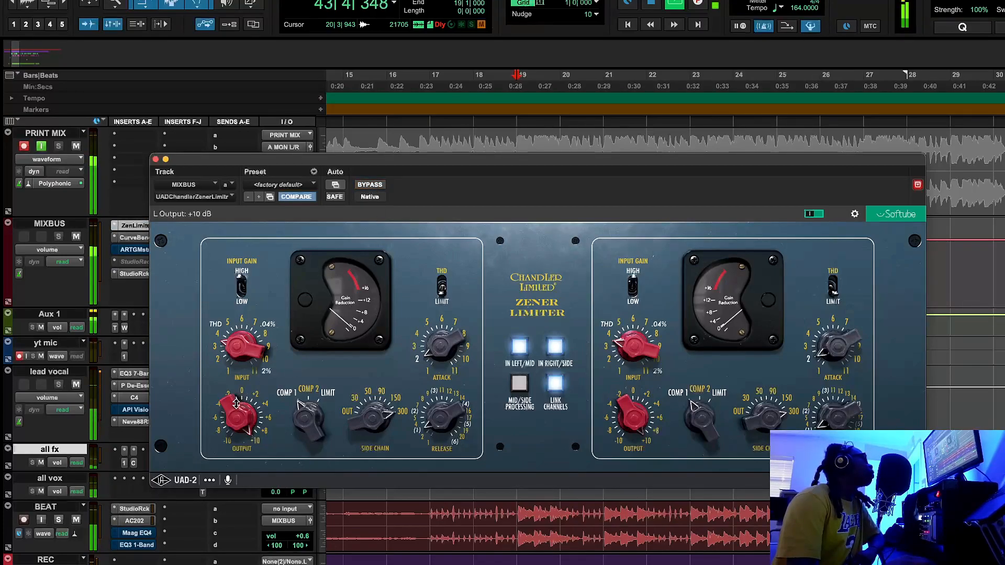
pyautogui.moveTo(443, 339); pyautogui.dragTo(446, 357)
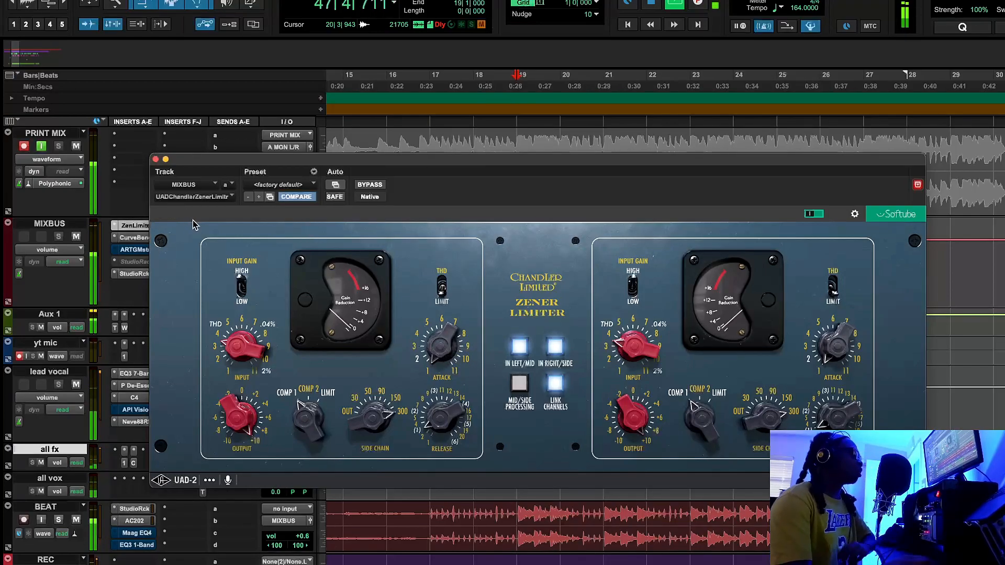
# Step: Bypass both the Zener Limiter and Curve Bender inserts on MIXBUS, and switch both back on to compare
pyautogui.keyDown('super'); pyautogui.click(126, 227); pyautogui.keyUp('super')
pyautogui.keyDown('super'); pyautogui.click(127, 238); pyautogui.keyUp('super')
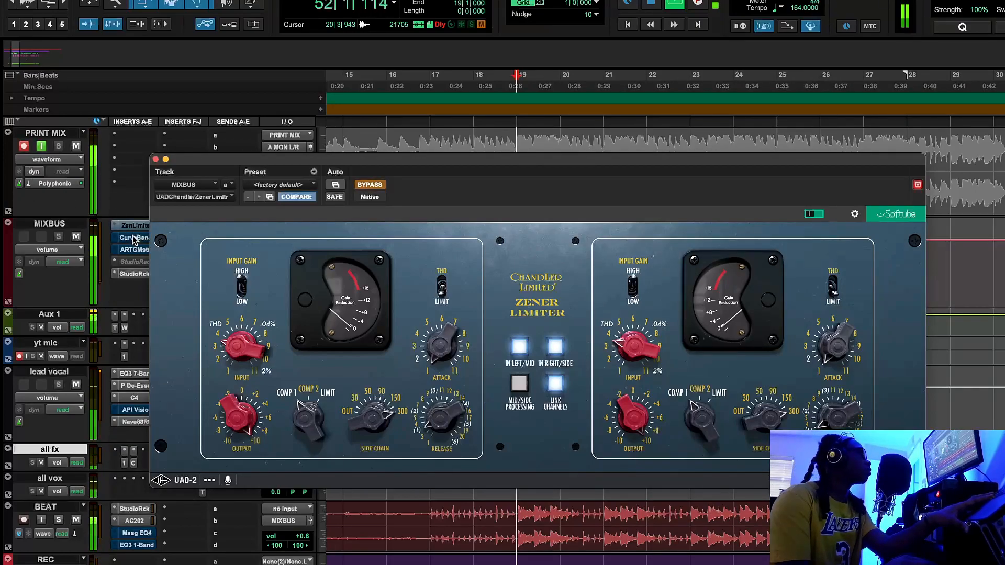
pyautogui.keyDown('super'); pyautogui.click(133, 239); pyautogui.keyUp('super')
pyautogui.keyDown('super'); pyautogui.click(137, 227); pyautogui.keyUp('super')
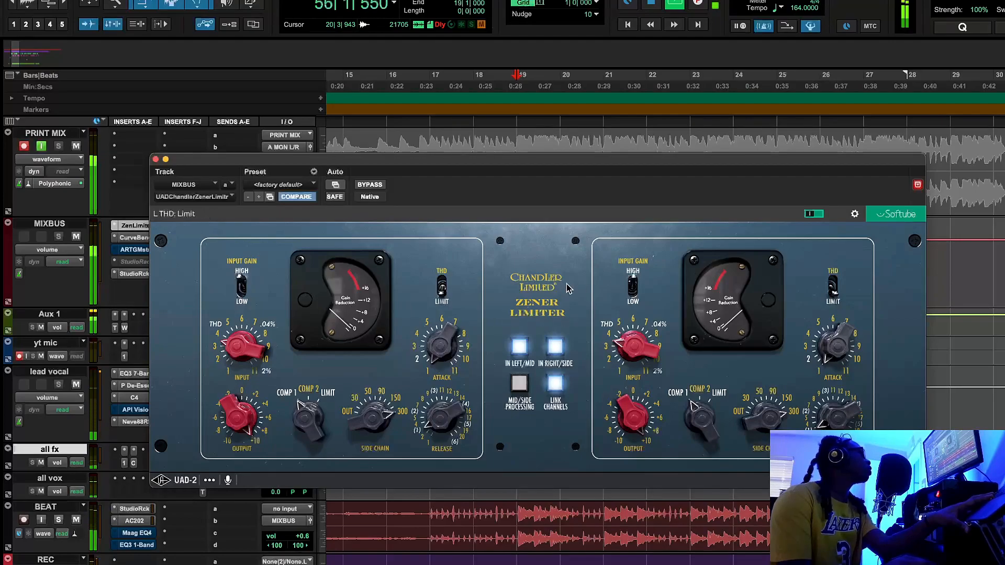
# Step: Switch the Zener Limiter's left mode to THD, raise the input to 5 and compare against bypass
pyautogui.click(441, 287)
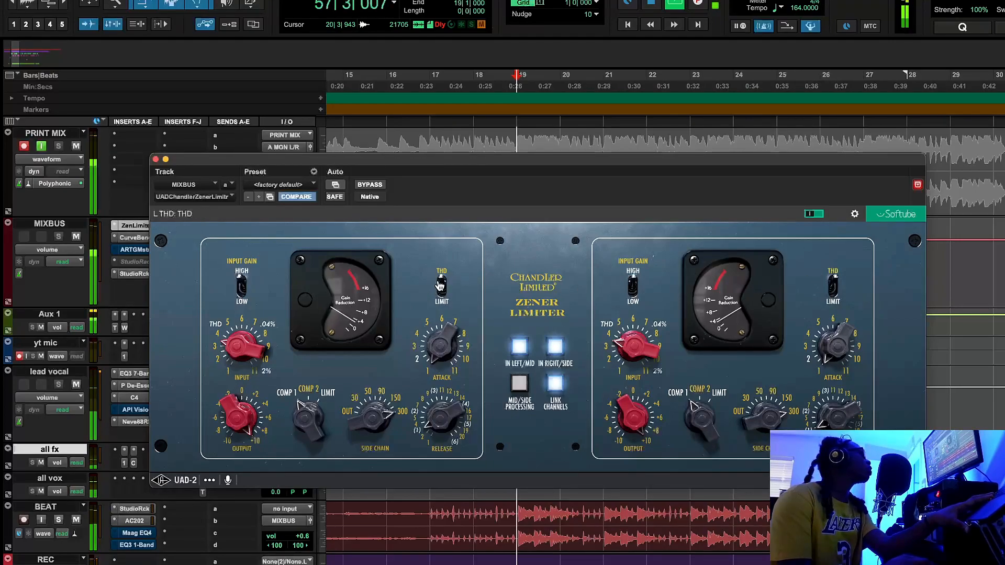
pyautogui.moveTo(273, 333)
pyautogui.mouseDown()
pyautogui.moveTo(268, 350)
pyautogui.moveTo(278, 317)
pyautogui.moveTo(277, 327)
pyautogui.mouseUp()
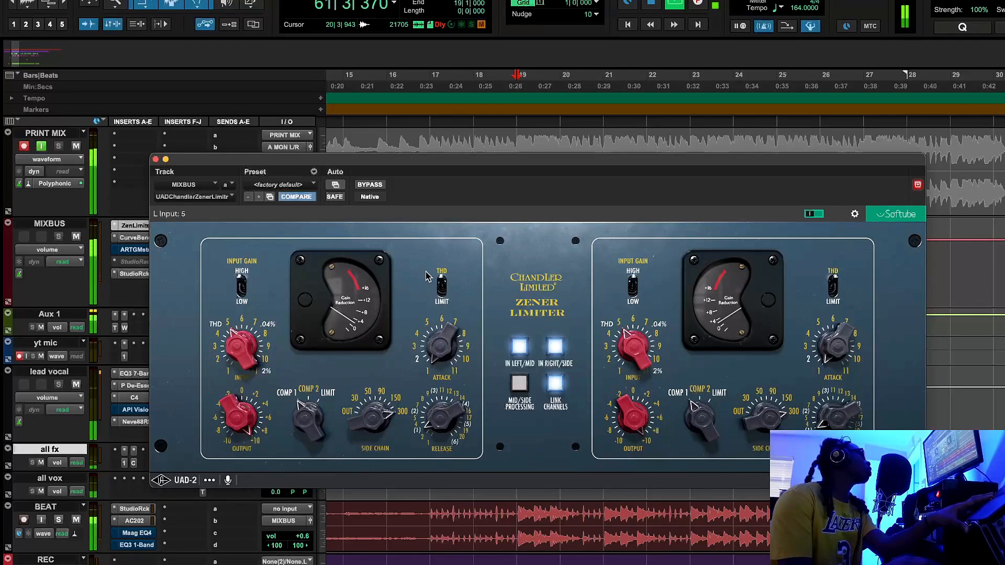
pyautogui.click(371, 187)
pyautogui.click(371, 187)
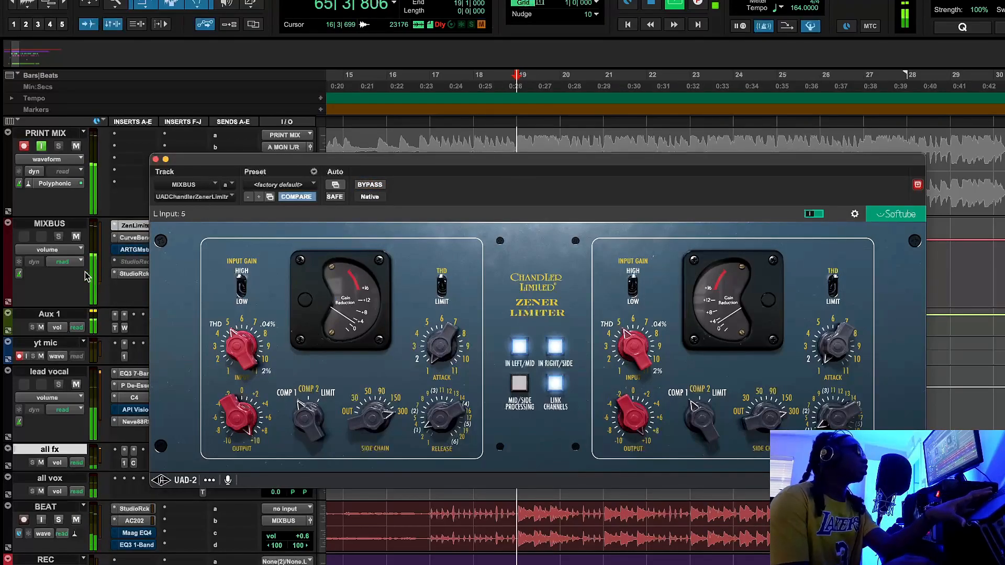
pyautogui.click(370, 185)
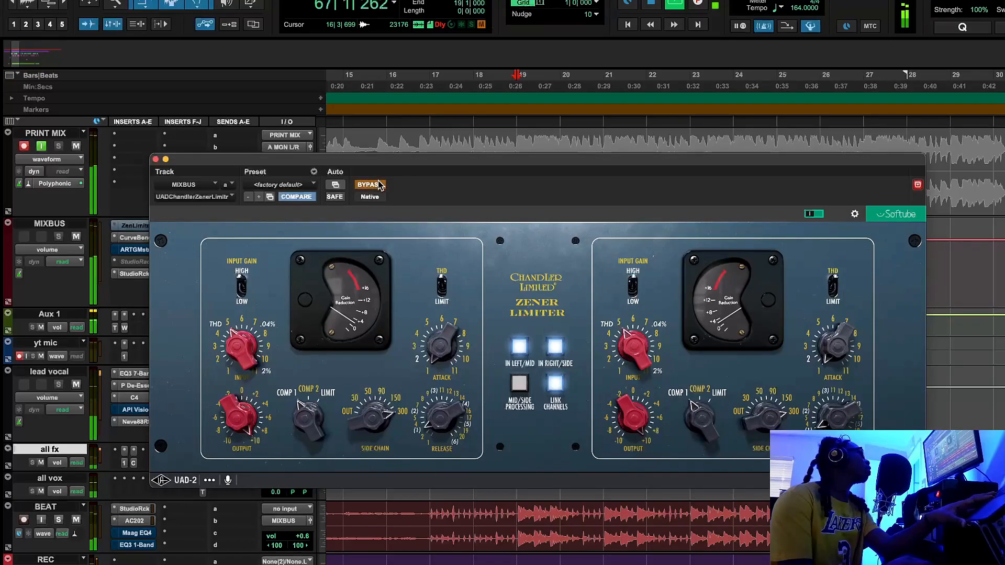
# Step: Re-enable the Zener Limiter with its left output at +7 dB, and compare it together with the Curve Bender against bypass
pyautogui.click(369, 185)
pyautogui.moveTo(227, 417); pyautogui.dragTo(228, 425)
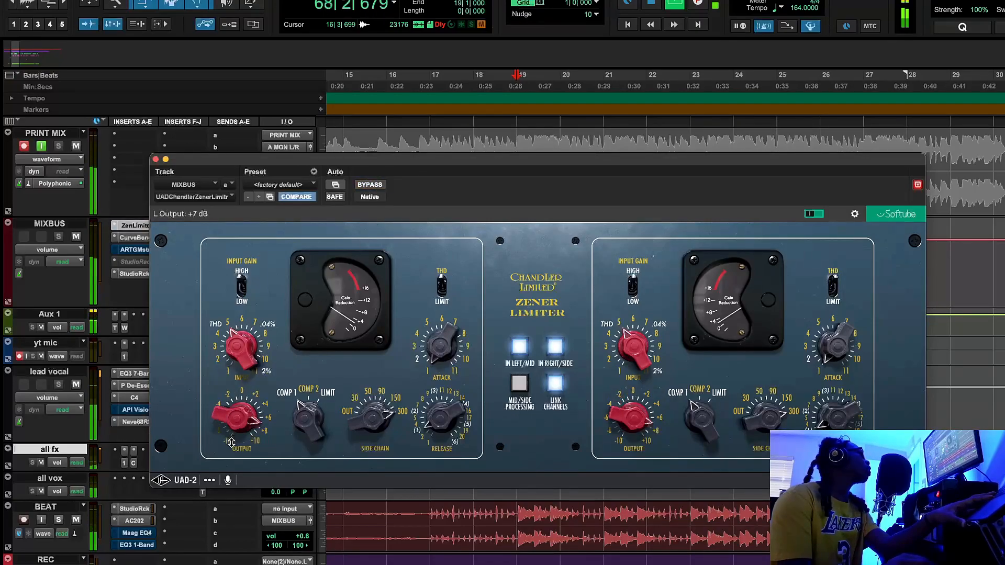
pyautogui.keyDown('super'); pyautogui.click(143, 227); pyautogui.keyUp('super')
pyautogui.keyDown('super'); pyautogui.click(140, 238); pyautogui.keyUp('super')
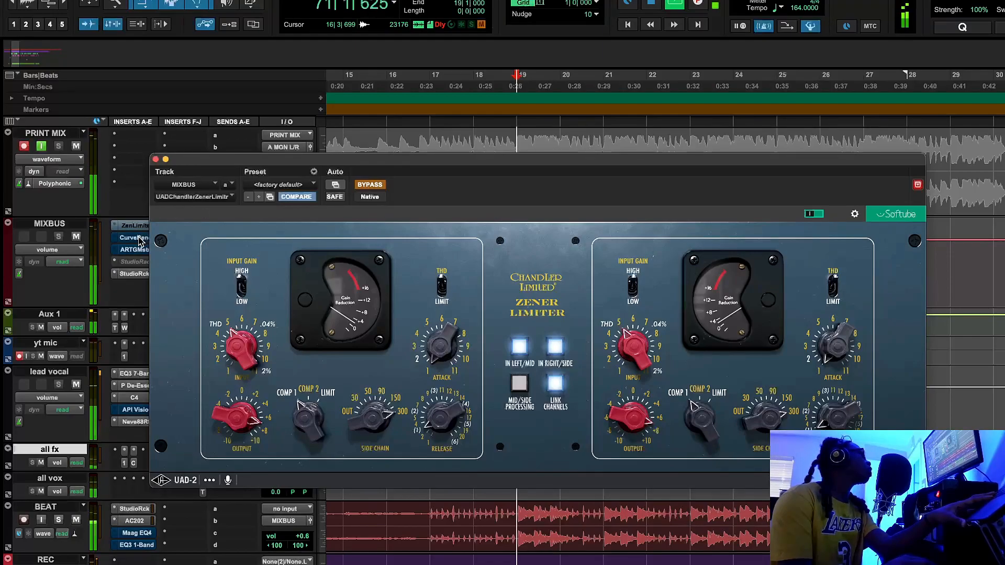
pyautogui.keyDown('super'); pyautogui.click(139, 240); pyautogui.keyUp('super')
pyautogui.keyDown('super'); pyautogui.click(140, 227); pyautogui.keyUp('super')
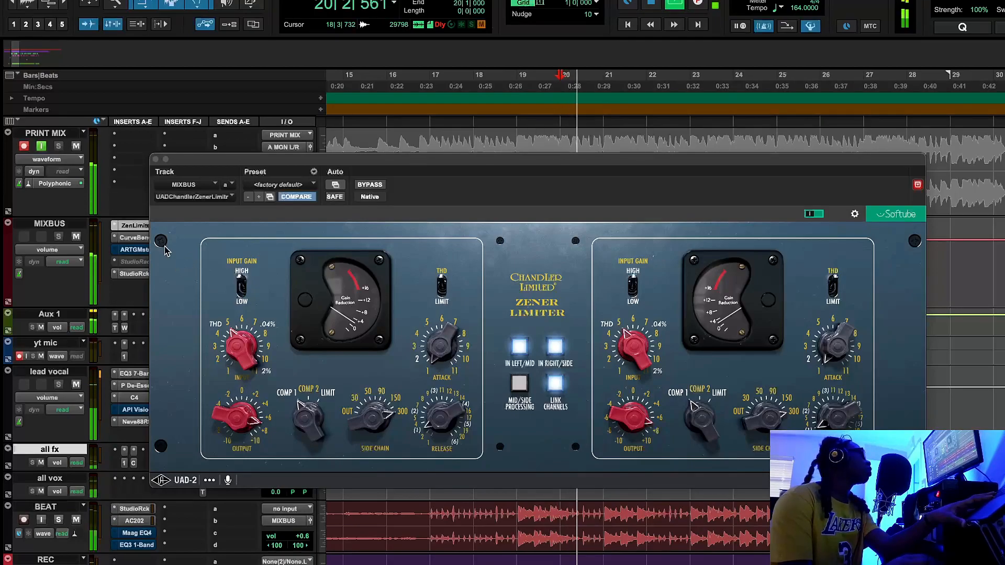
# Step: Repeat the bypass comparison of MIXBUS's Zener Limiter and Curve Bender, leaving both on, and close the plug-in window with playback stopped
pyautogui.keyDown('super'); pyautogui.click(129, 229); pyautogui.keyUp('super')
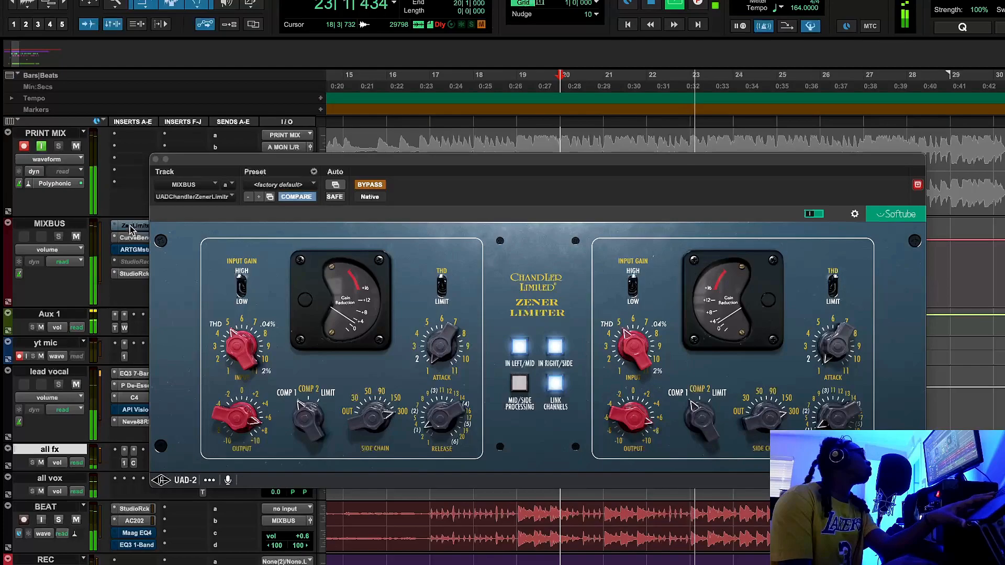
pyautogui.keyDown('super'); pyautogui.click(130, 229); pyautogui.keyUp('super')
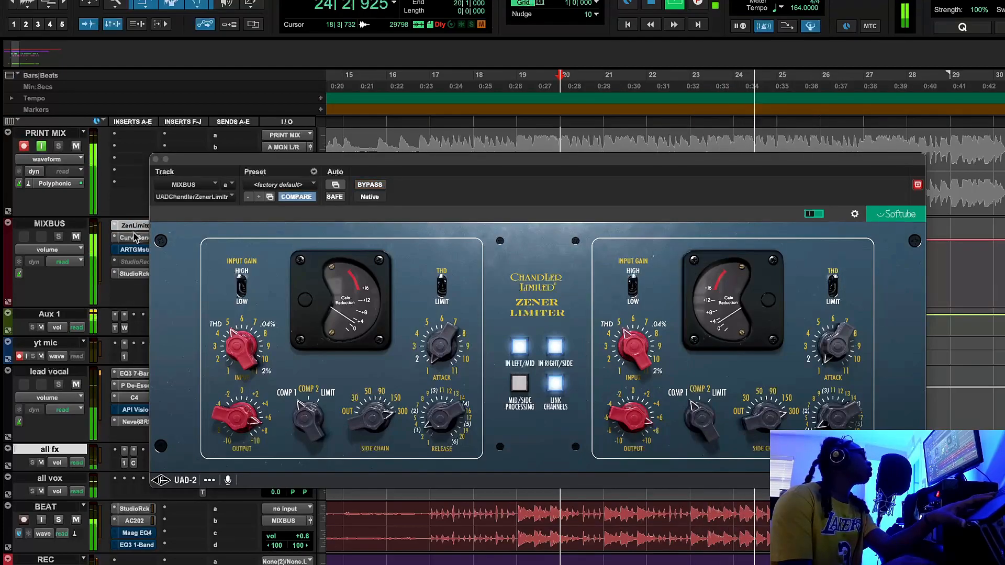
pyautogui.keyDown('super'); pyautogui.click(135, 238); pyautogui.keyUp('super')
pyautogui.keyDown('super'); pyautogui.click(139, 230); pyautogui.keyUp('super')
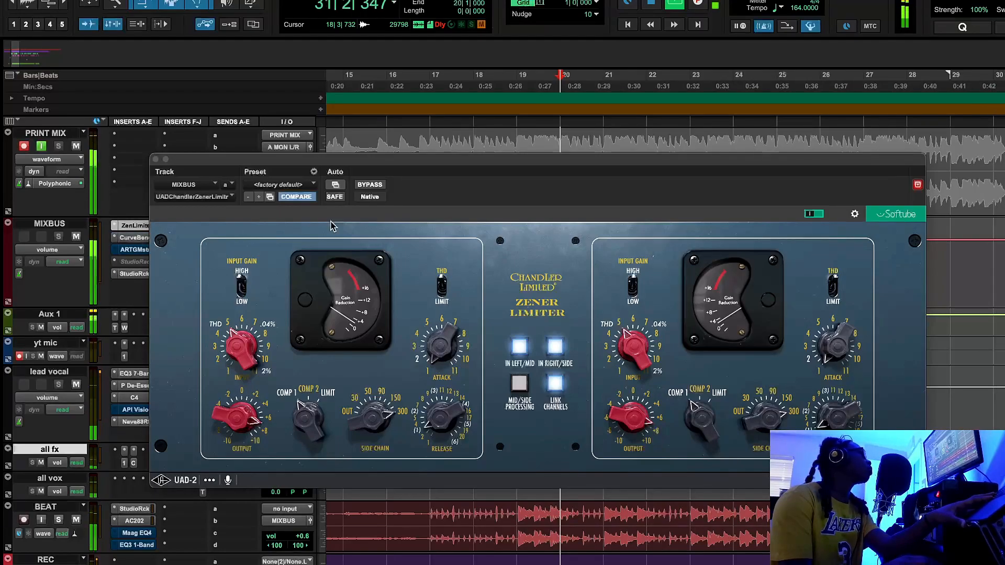
pyautogui.click(155, 159)
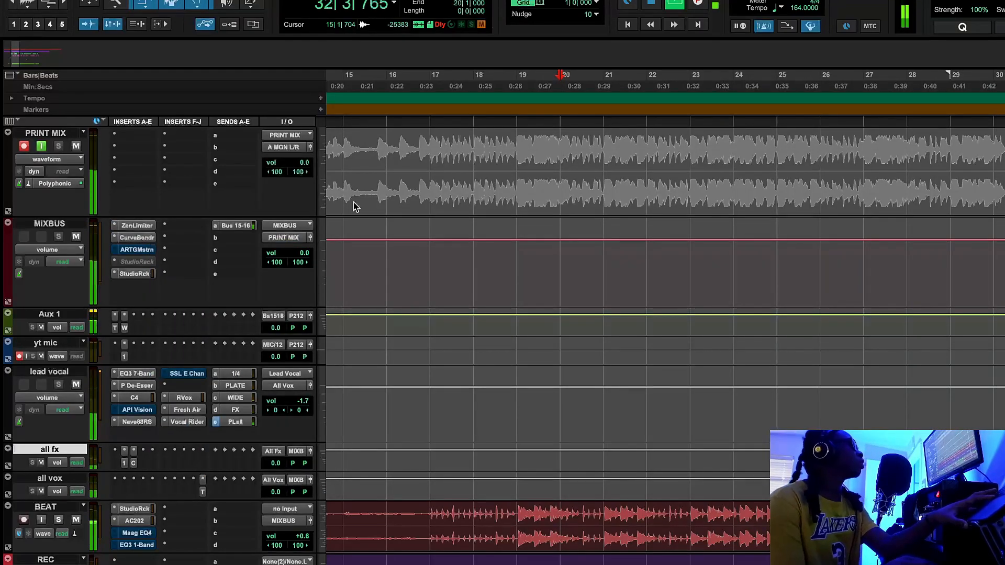
pyautogui.press('space')
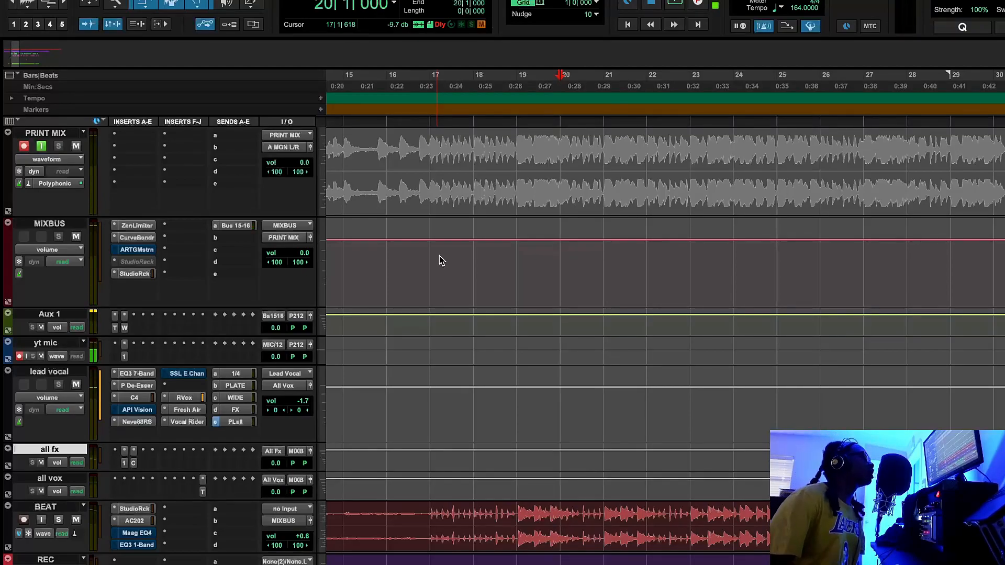